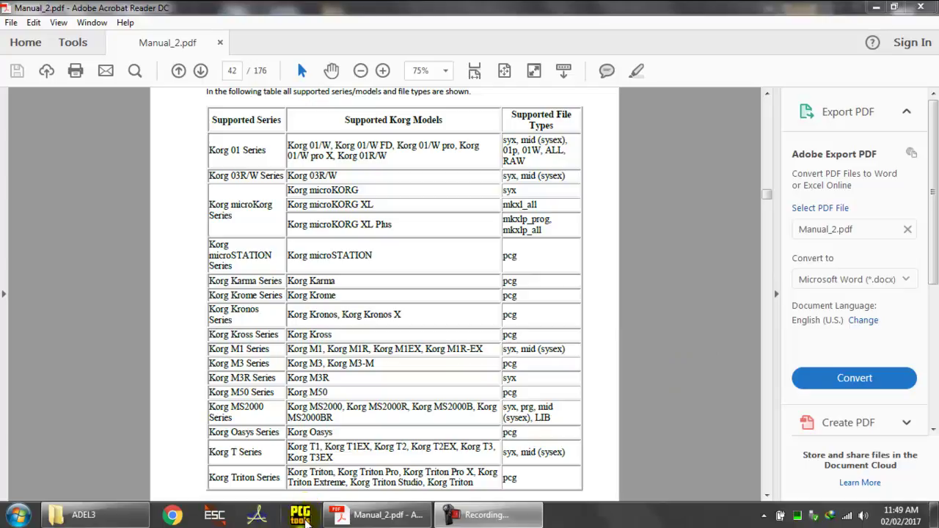
# Step: Launch PCG Tools and bring up its user manual from the Help menu
pyautogui.click(301, 517)
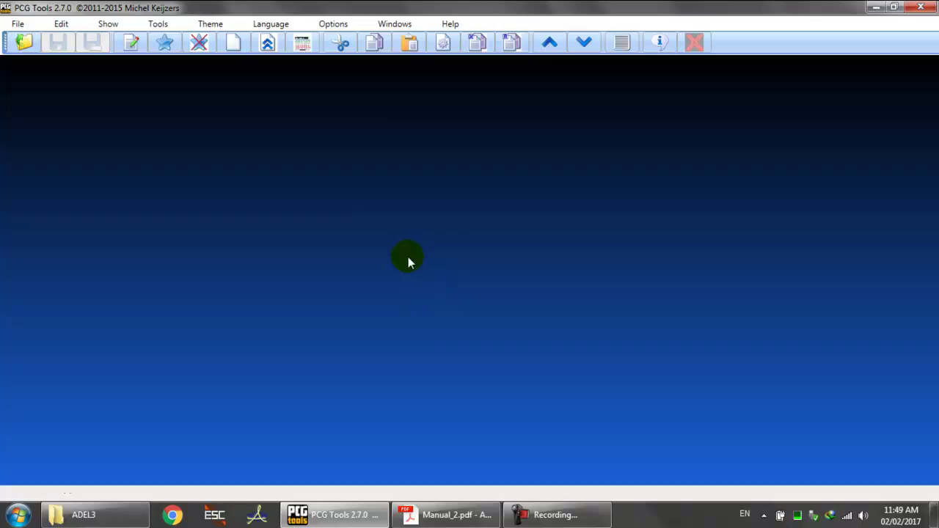
pyautogui.click(448, 24)
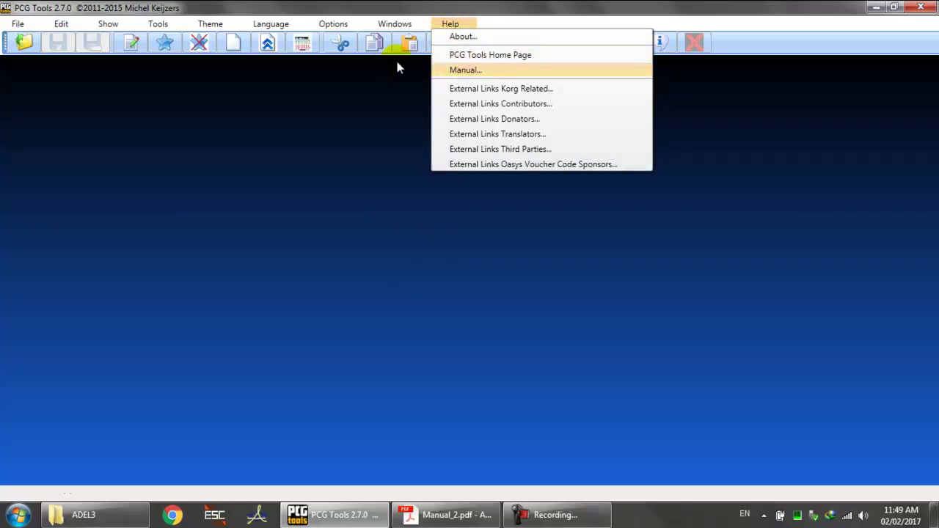
# Step: Confirm in the manual's supported-models table that microSTATION uses the pcg file type, then minimize Acrobat
pyautogui.click(453, 517)
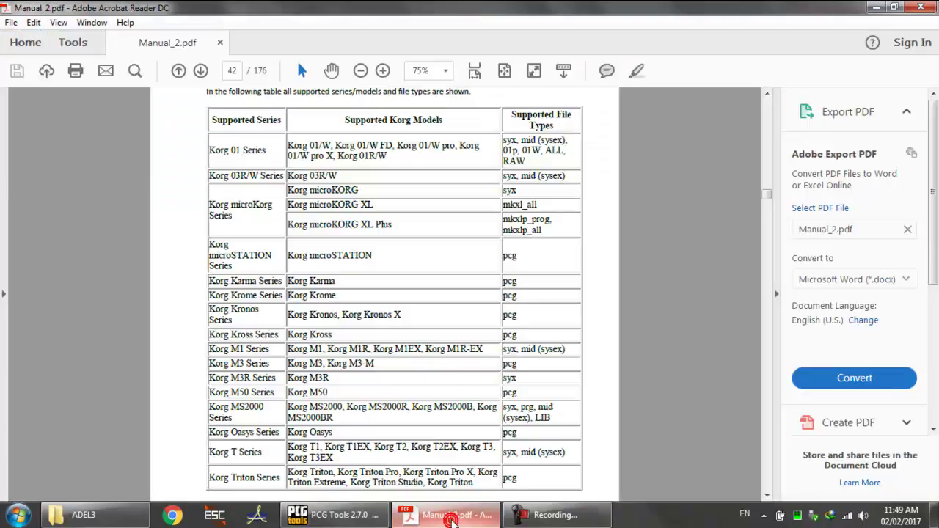
pyautogui.click(232, 71)
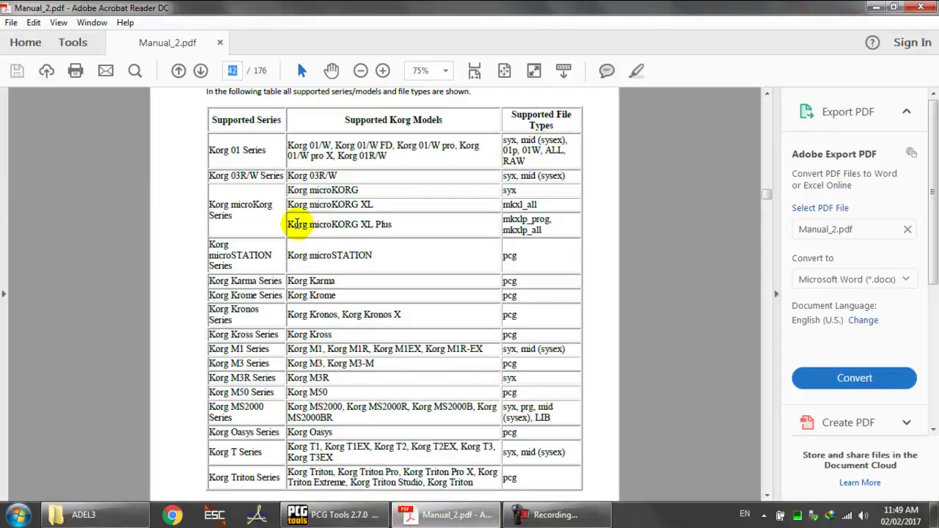
pyautogui.click(299, 225)
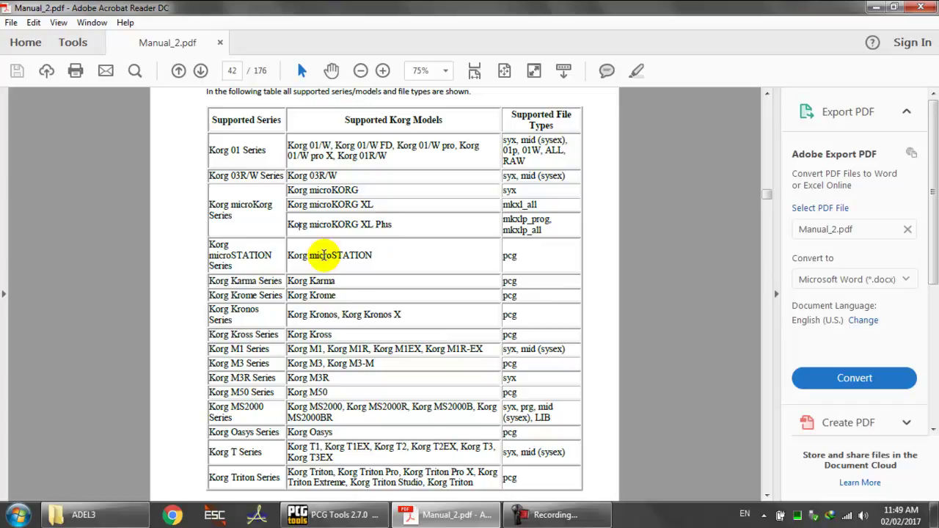
pyautogui.doubleClick(227, 255)
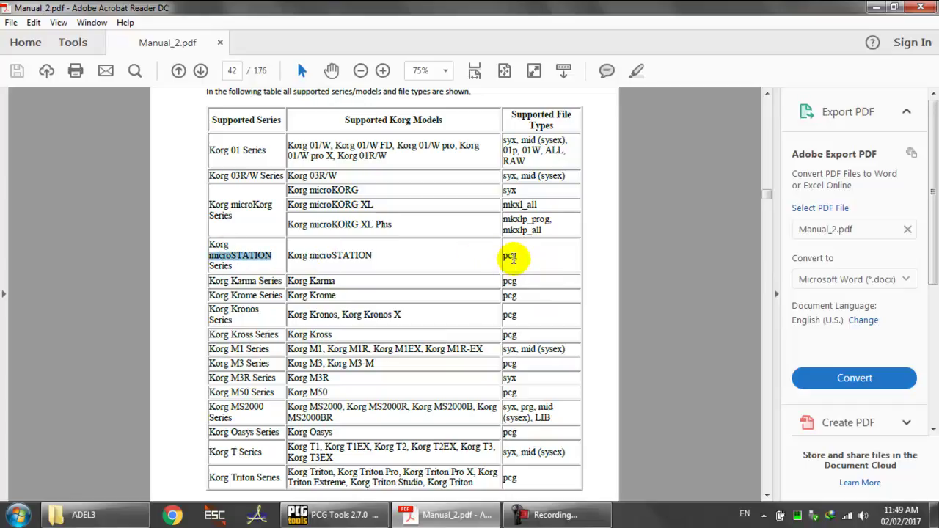
pyautogui.doubleClick(509, 256)
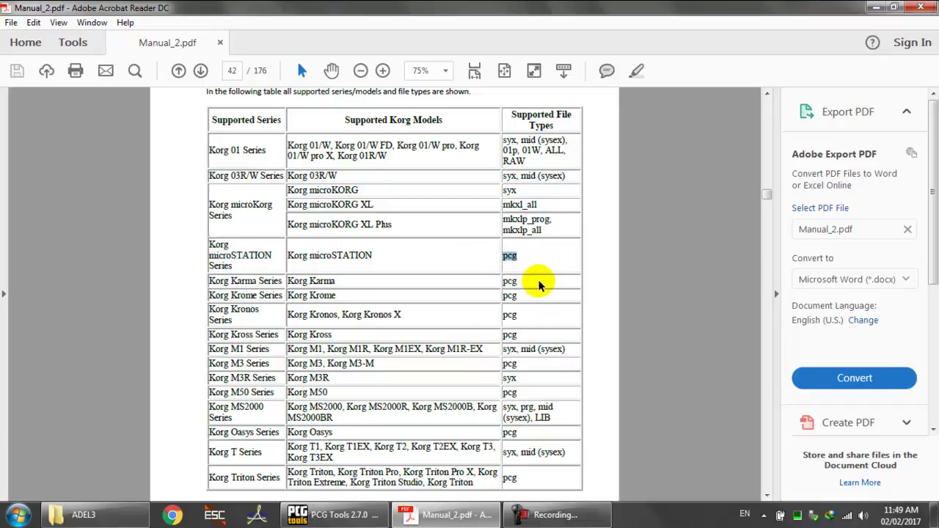
pyautogui.click(448, 517)
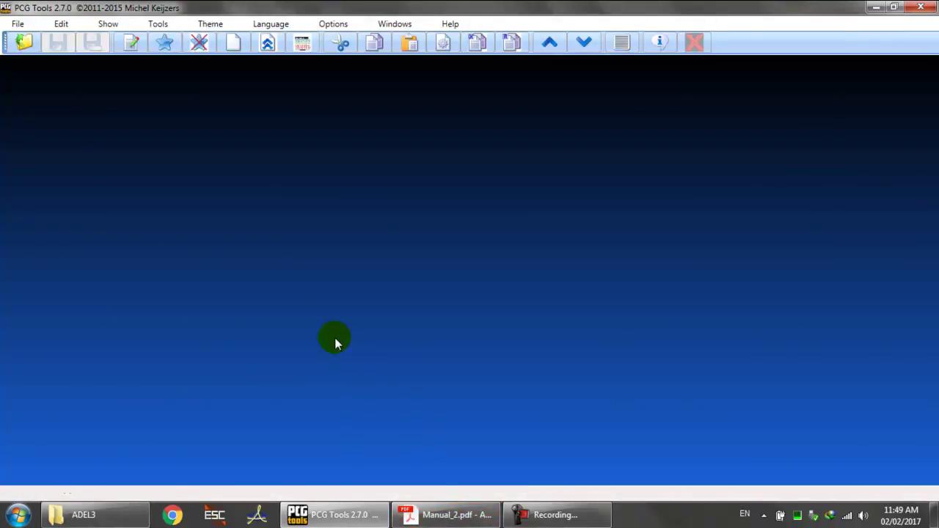
# Step: Open G:\ADEL3\NEWFILE.PCG and select program F000 in bank F
pyautogui.click(23, 42)
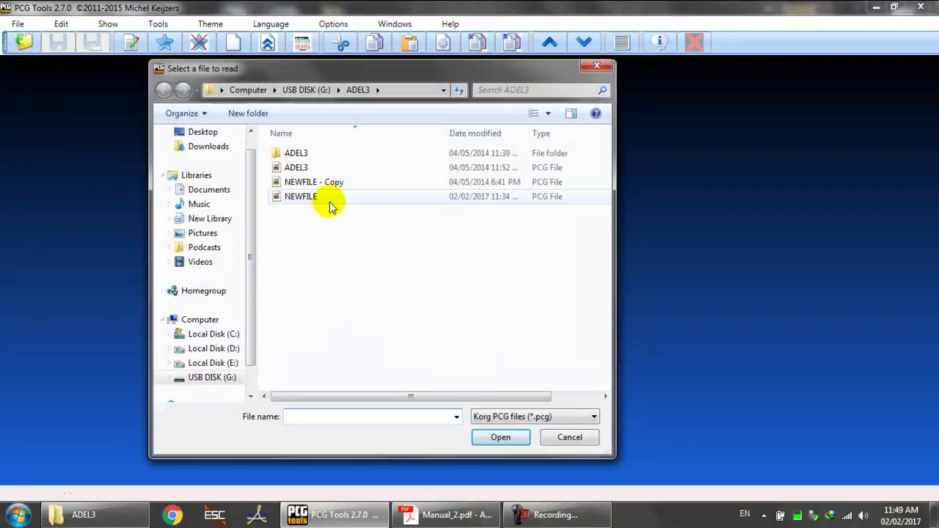
pyautogui.click(330, 205)
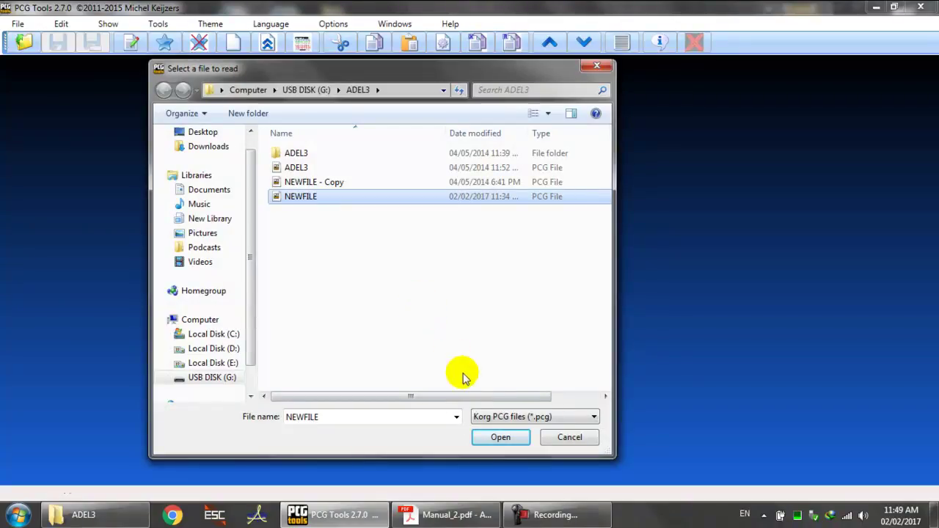
pyautogui.click(493, 442)
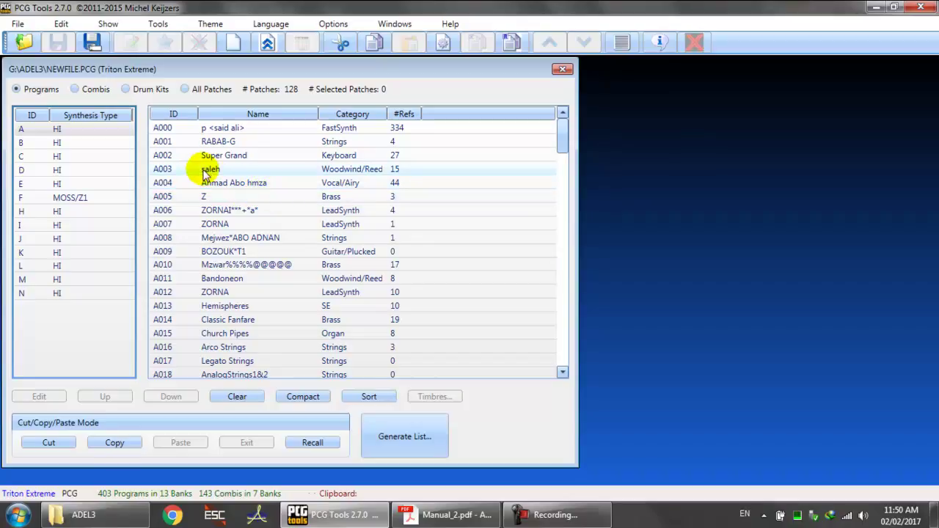
pyautogui.click(92, 198)
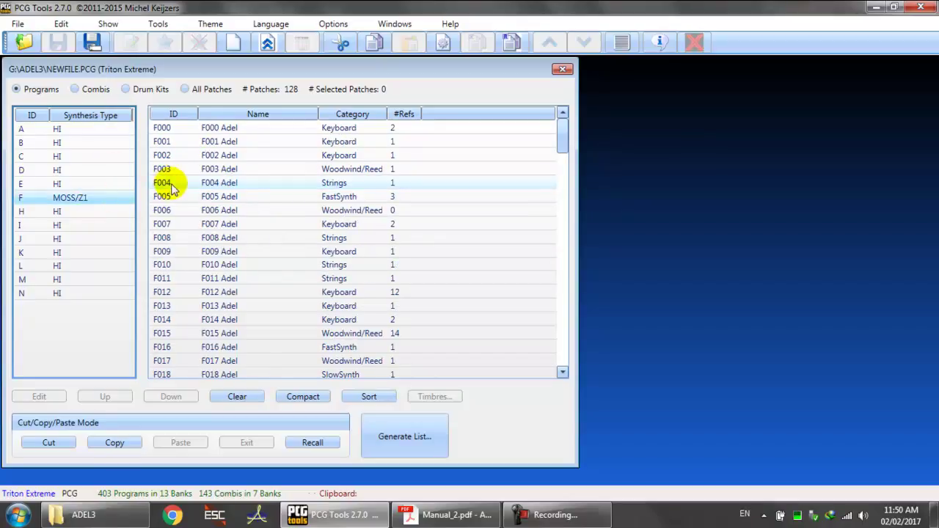
pyautogui.click(225, 128)
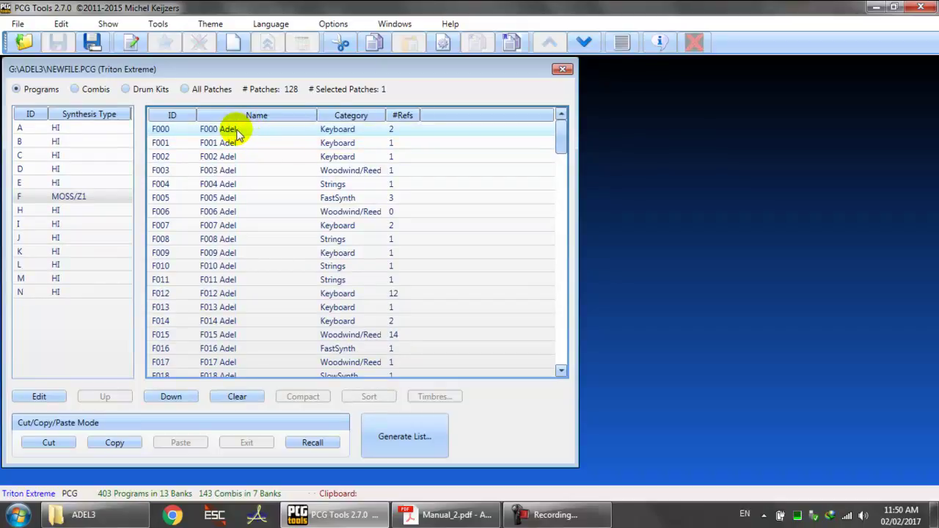
# Step: Make a backup copy of NEWFILE in the ADEL3 folder with Ctrl+C/Ctrl+V, then return to PCG Tools
pyautogui.click(124, 514)
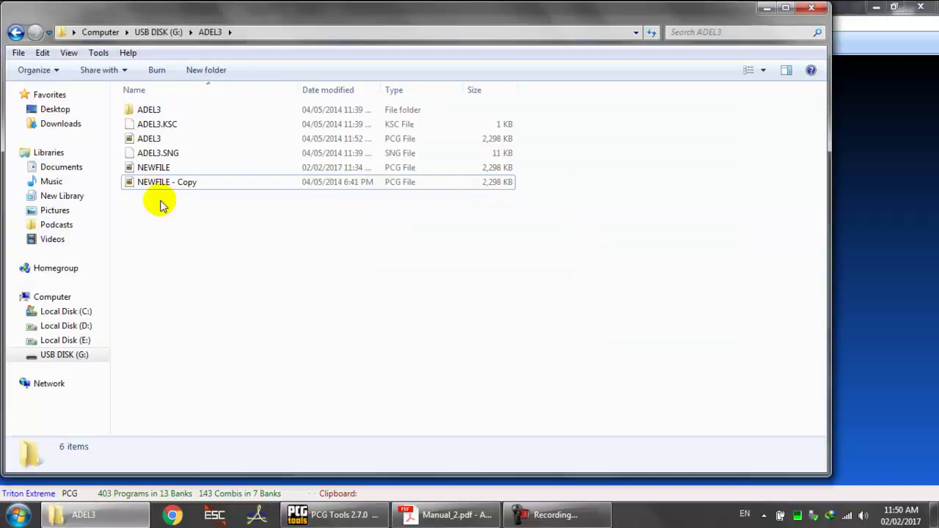
pyautogui.click(189, 169)
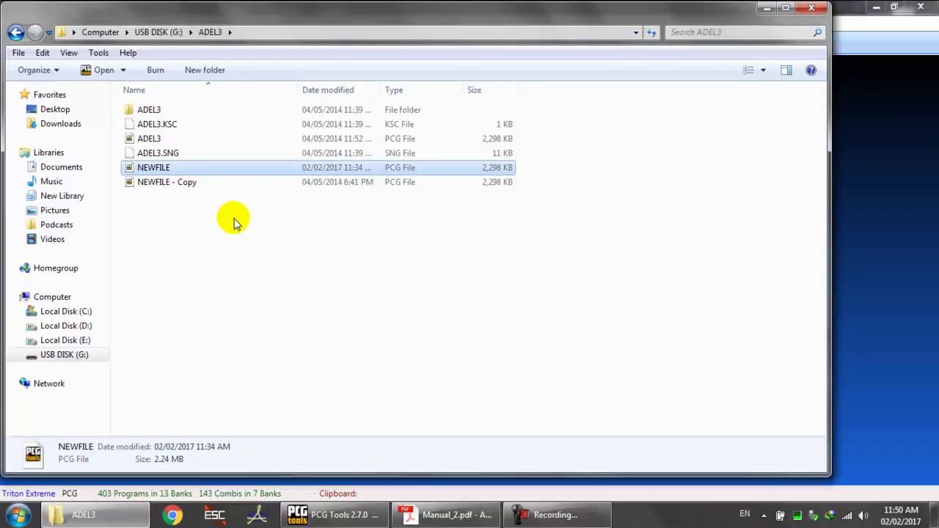
pyautogui.hotkey('ctrl', 'c')
pyautogui.hotkey('ctrl', 'v')
pyautogui.click(84, 514)
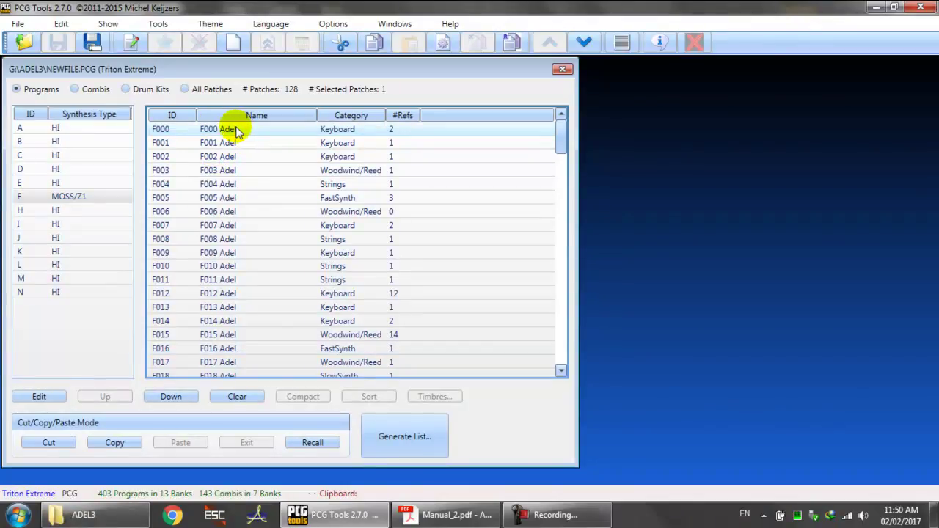
# Step: Clear program F000, confirming Yes despite the used-patches warning
pyautogui.click(253, 400)
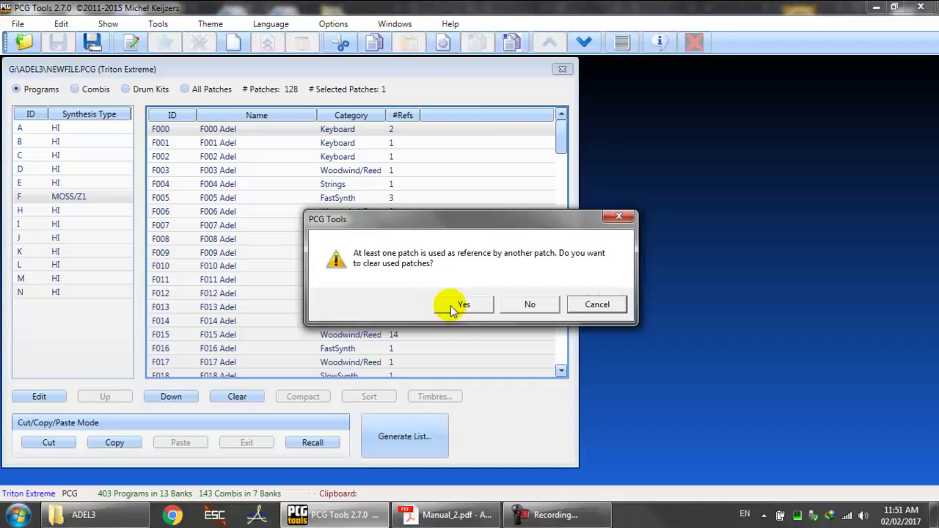
pyautogui.click(451, 308)
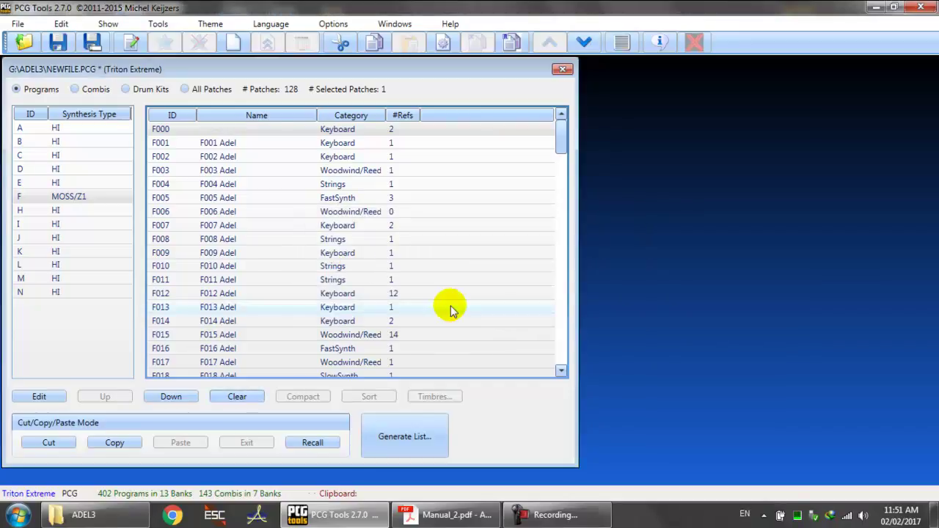
# Step: Rename program F001 to 'asdasdasdas' in the Edit Single Program window
pyautogui.click(233, 145)
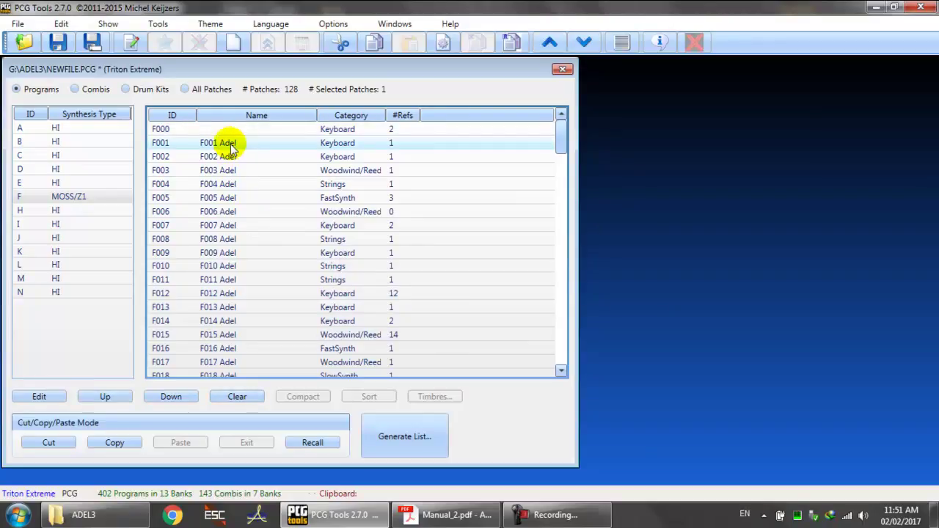
pyautogui.doubleClick(228, 147)
pyautogui.click(425, 244)
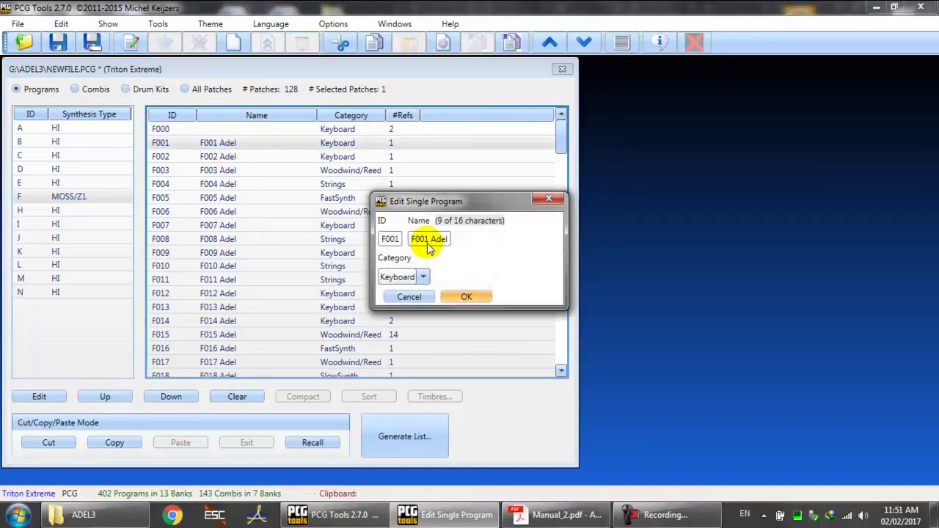
pyautogui.doubleClick(440, 241)
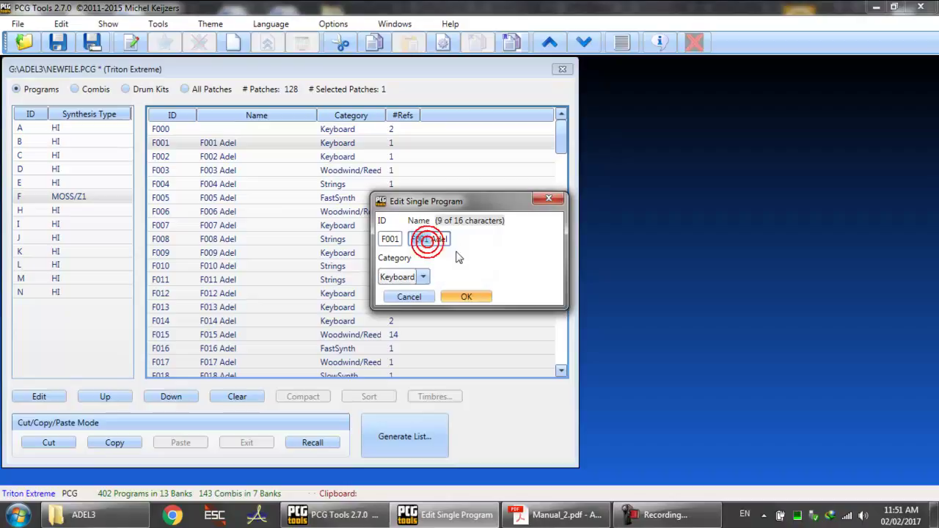
pyautogui.click(437, 238)
pyautogui.doubleClick(442, 239)
pyautogui.tripleClick(444, 239)
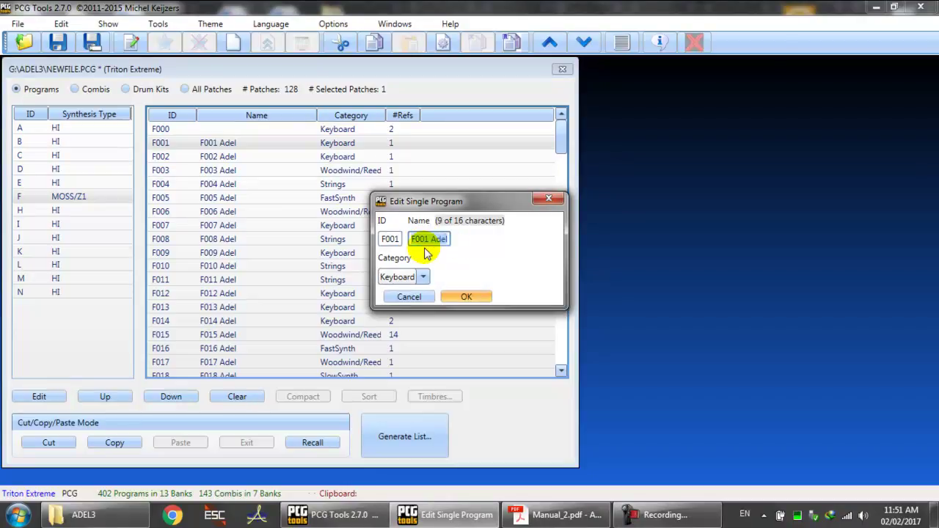
pyautogui.write('asdasdasdas')
pyautogui.click(483, 297)
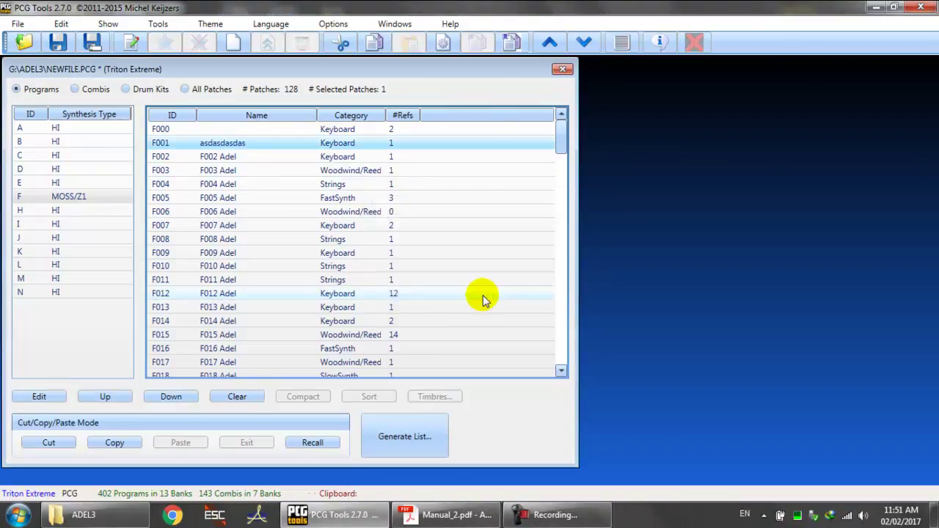
# Step: Compact programs F000–F003 so the blank slot ends up at F003, then select F003
pyautogui.click(112, 396)
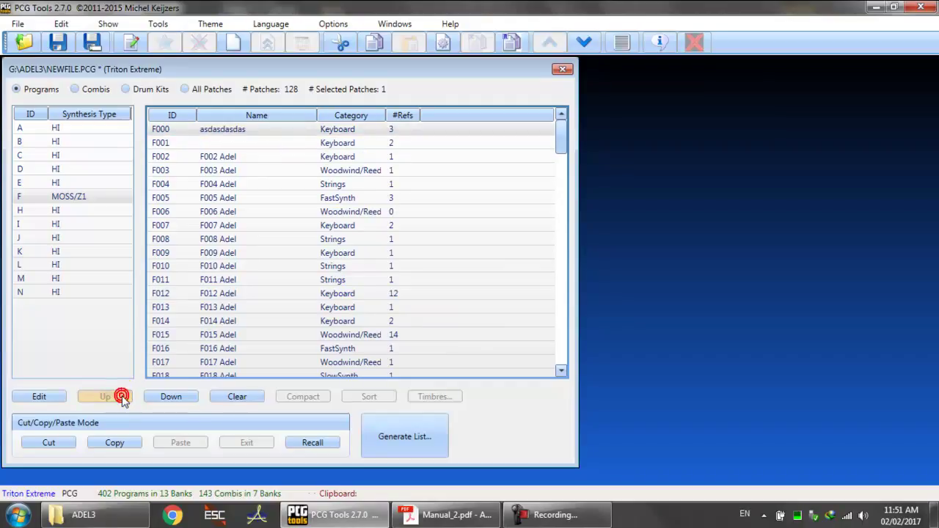
pyautogui.click(174, 398)
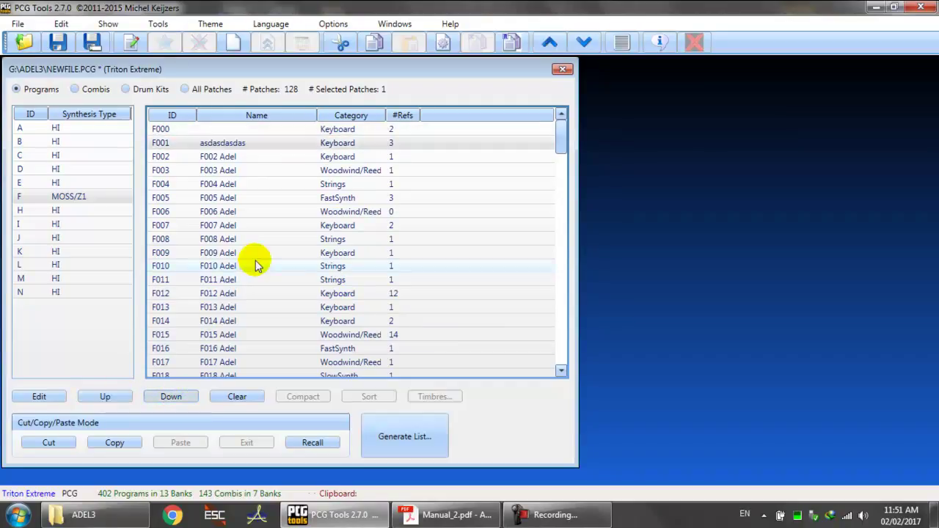
pyautogui.click(223, 172)
pyautogui.keyDown('shift'); pyautogui.click(236, 132); pyautogui.keyUp('shift')
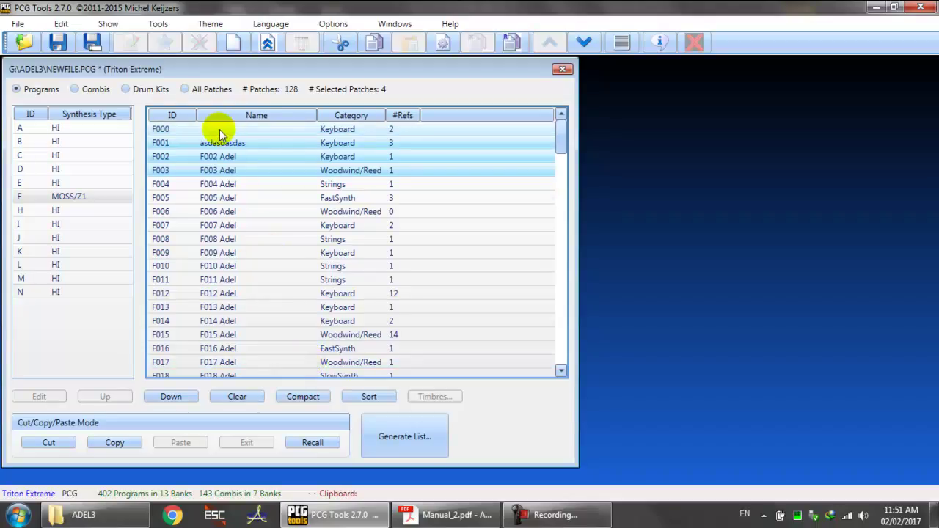
pyautogui.click(303, 396)
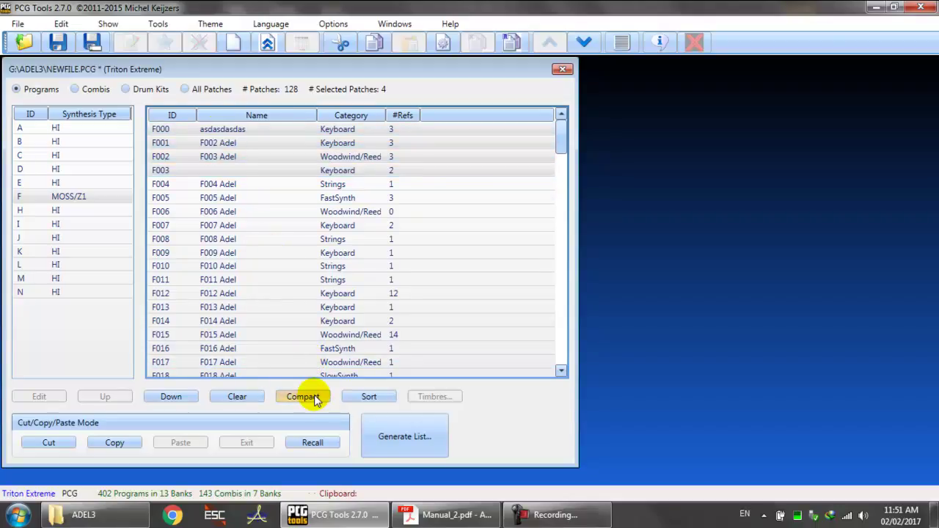
pyautogui.click(250, 173)
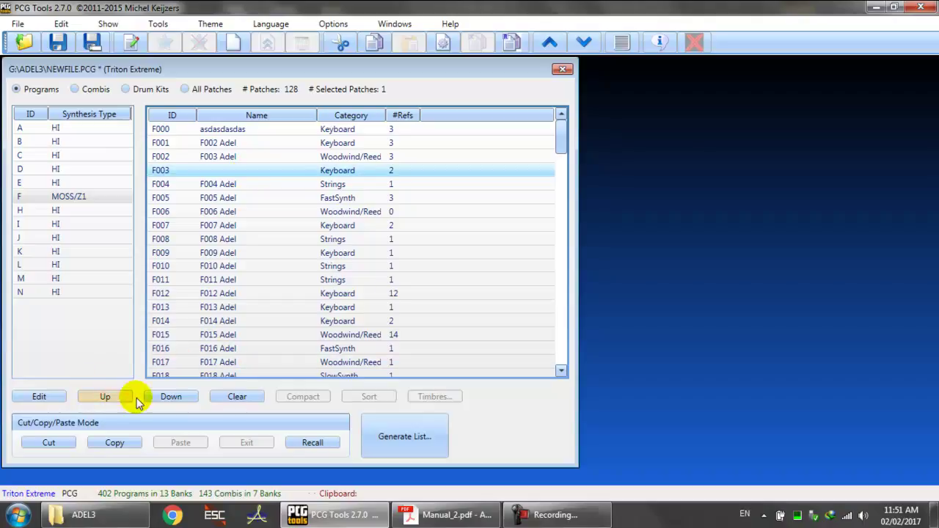
# Step: Copy program F002 and paste it into empty slot F003 for 403 programs, then show bank A
pyautogui.click(251, 157)
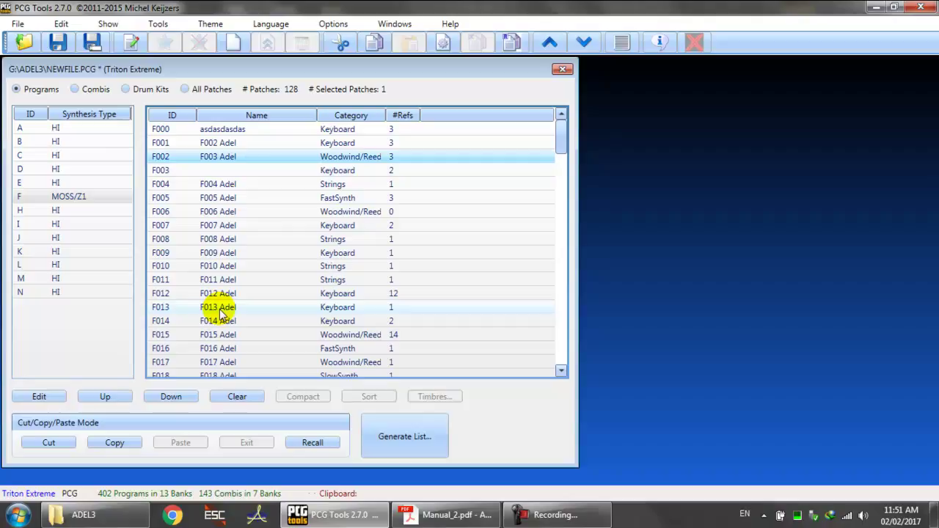
pyautogui.click(116, 442)
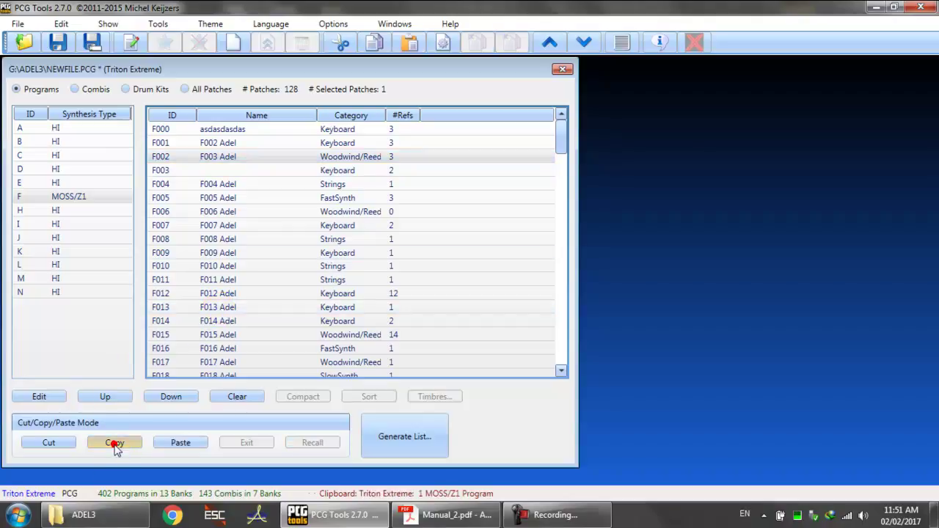
pyautogui.click(226, 172)
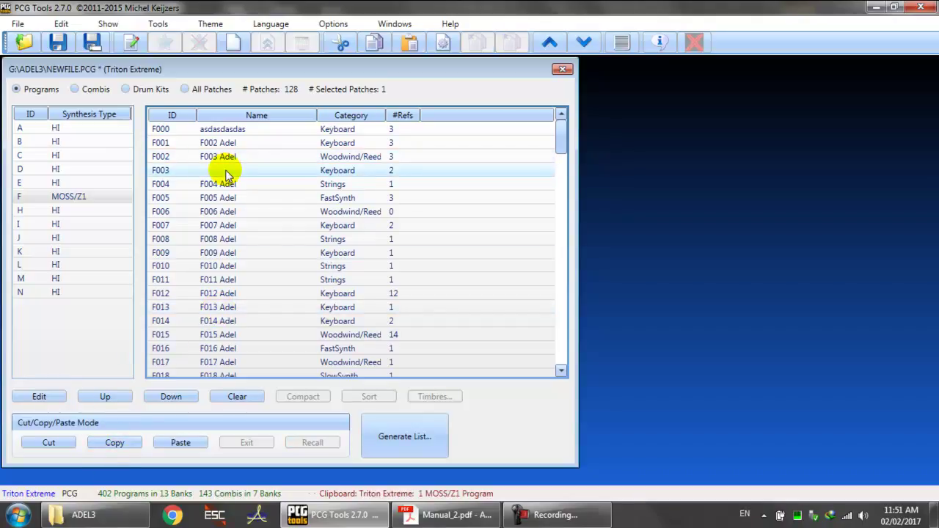
pyautogui.click(181, 443)
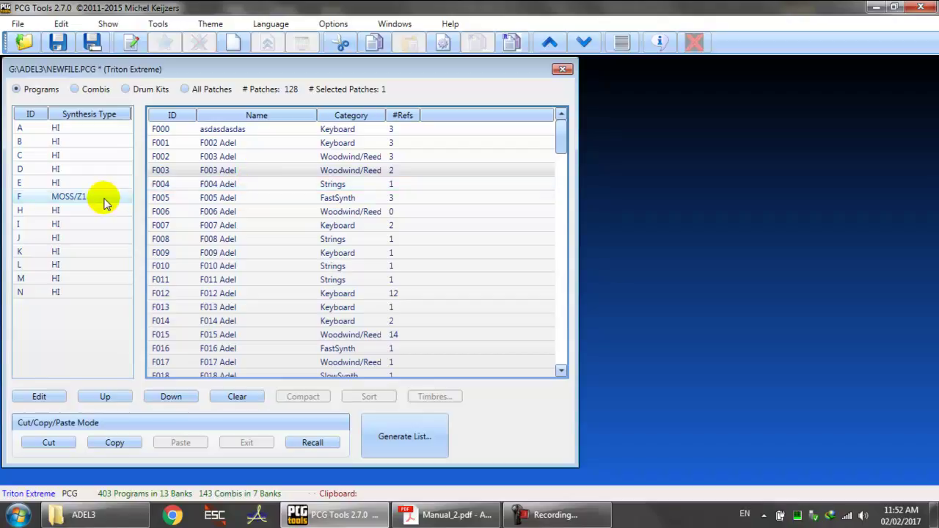
pyautogui.click(78, 133)
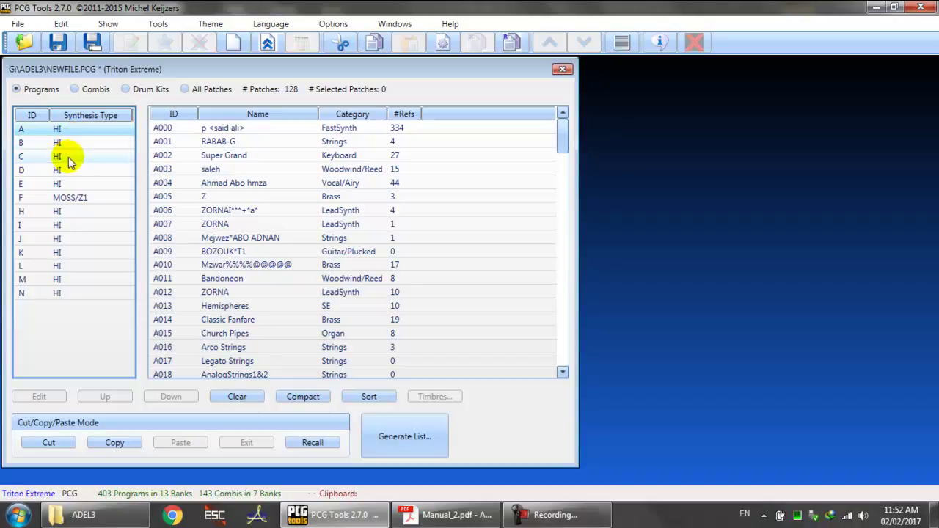
# Step: Switch the list to Combis and select combi A000 ADEL strings
pyautogui.click(95, 204)
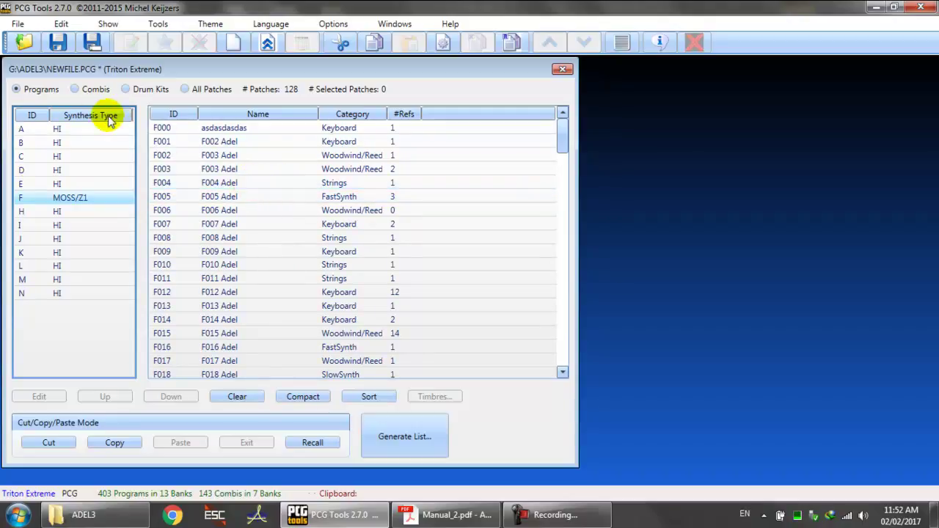
pyautogui.click(87, 93)
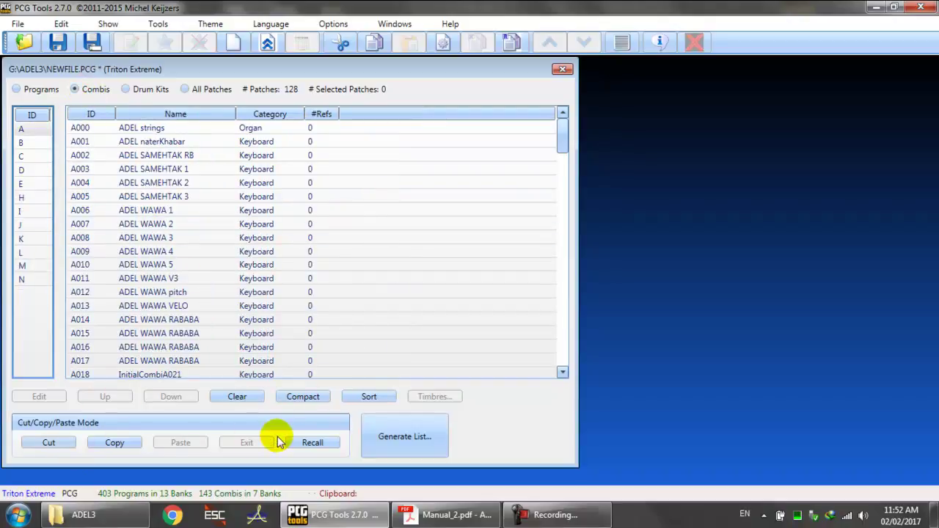
pyautogui.click(171, 128)
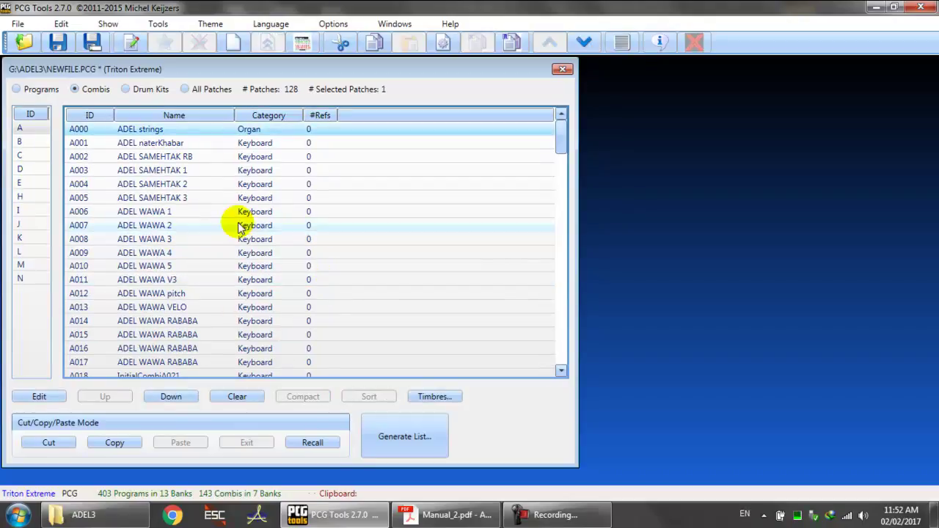
pyautogui.click(437, 398)
pyautogui.moveTo(279, 88); pyautogui.dragTo(411, 121)
pyautogui.moveTo(549, 319); pyautogui.dragTo(928, 283)
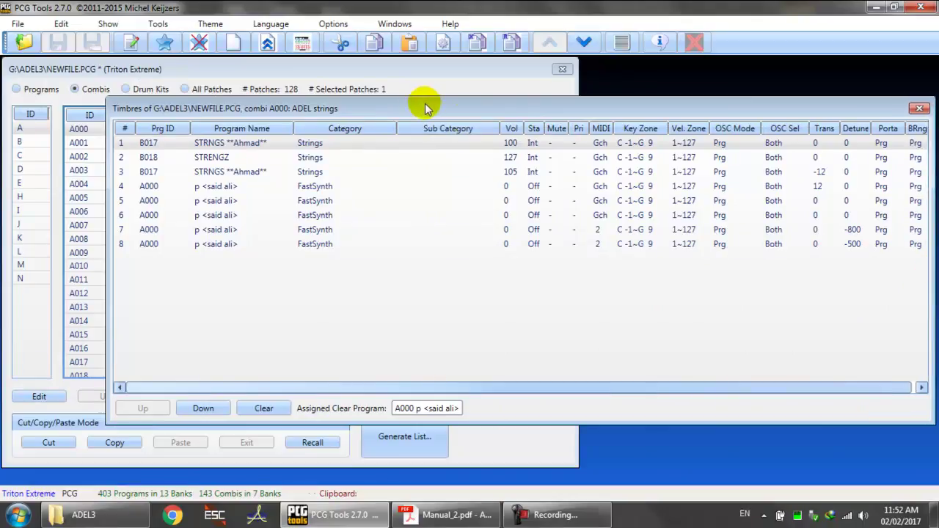
pyautogui.moveTo(420, 108); pyautogui.dragTo(377, 103)
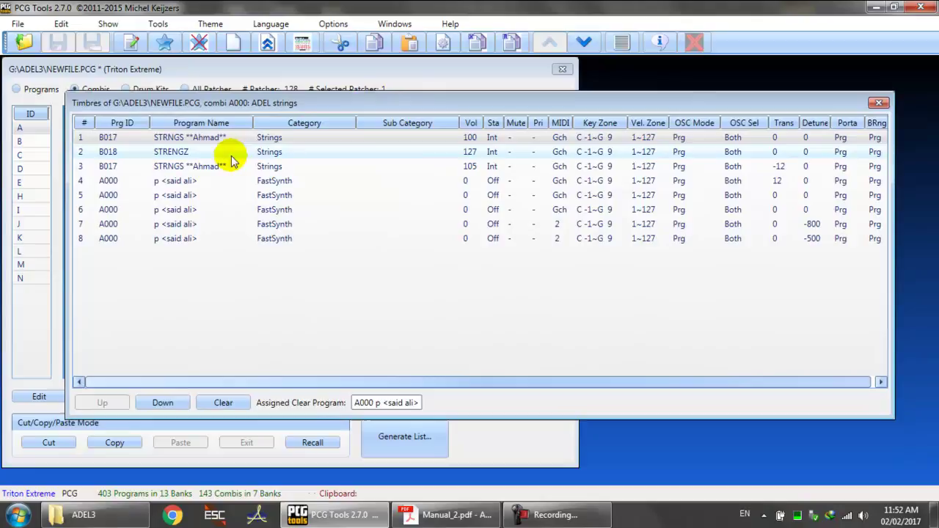
pyautogui.click(119, 152)
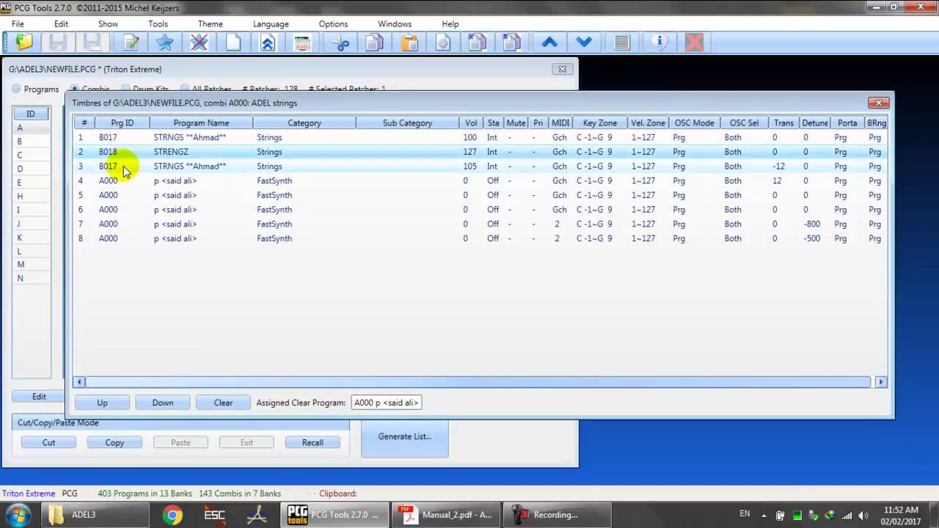
pyautogui.click(125, 168)
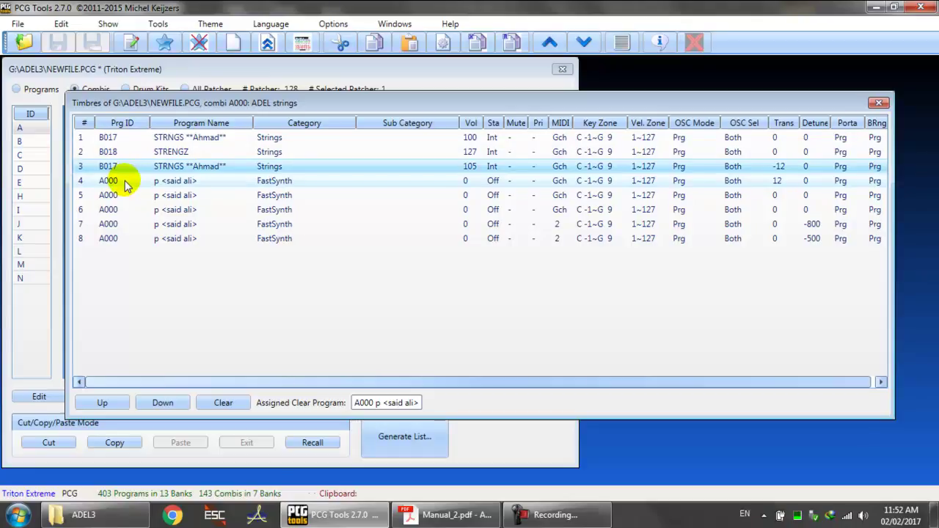
pyautogui.click(199, 139)
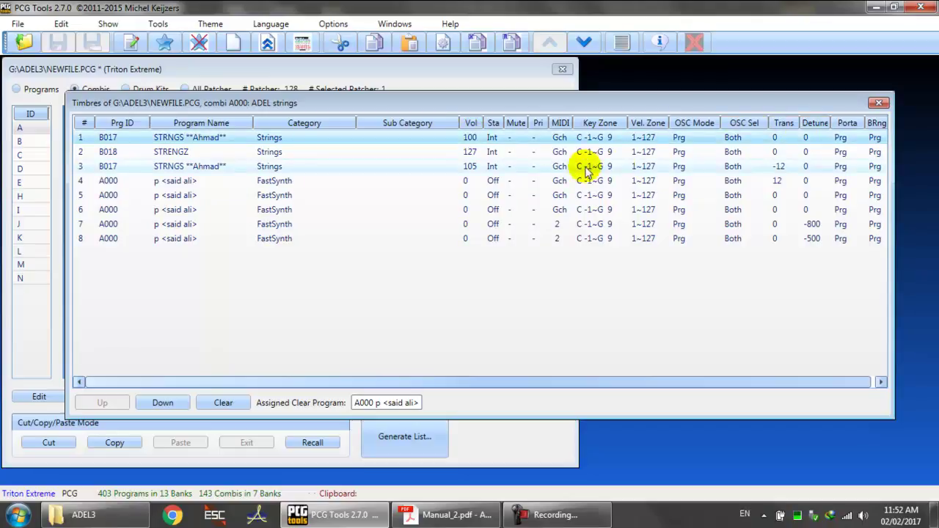
pyautogui.click(470, 154)
pyautogui.click(476, 167)
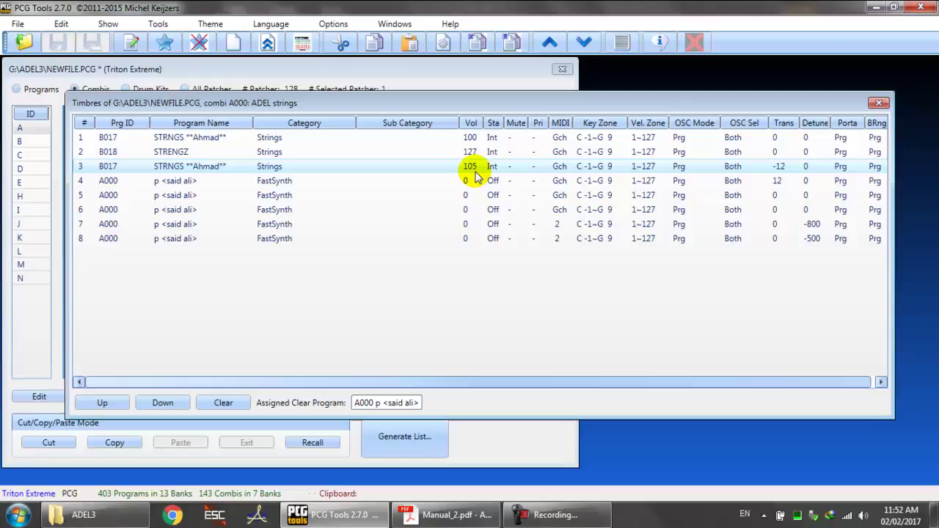
pyautogui.click(472, 182)
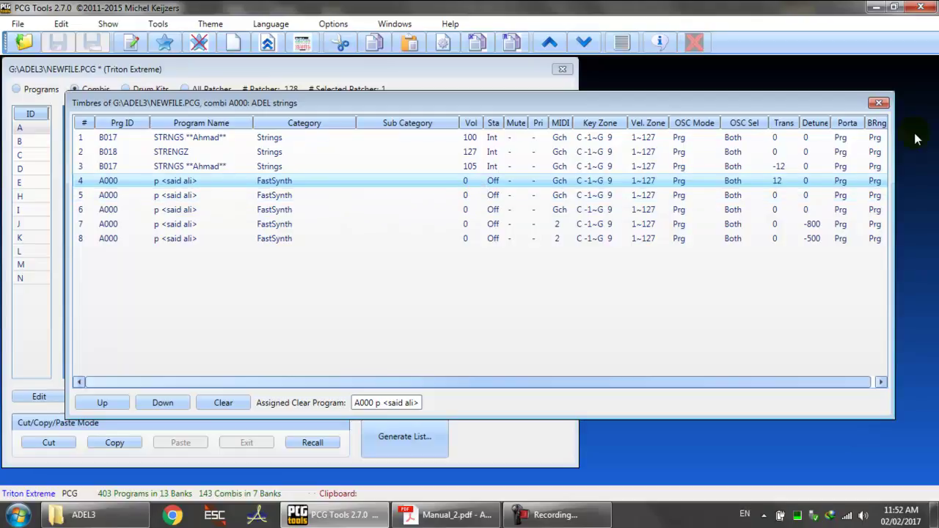
pyautogui.click(878, 103)
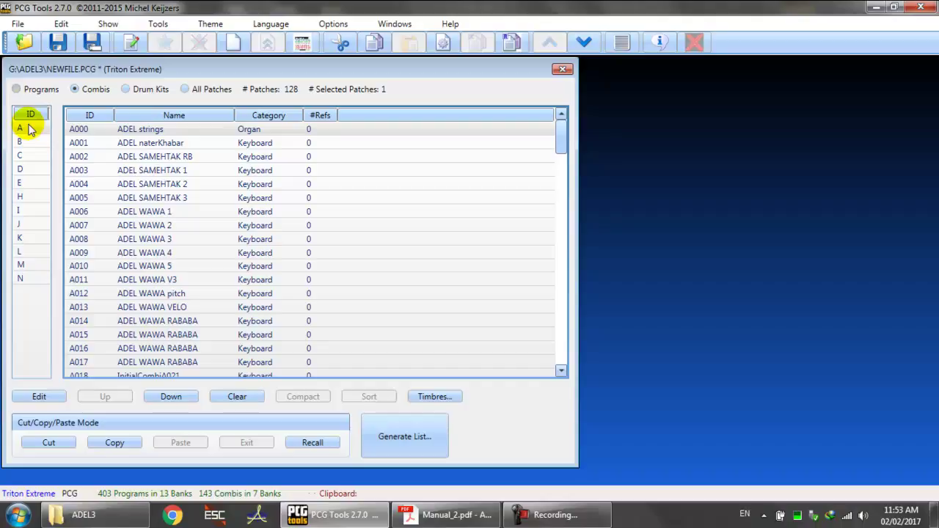
# Step: Switch back to bank F programs and inspect F000, F001 and unused program F006
pyautogui.click(18, 89)
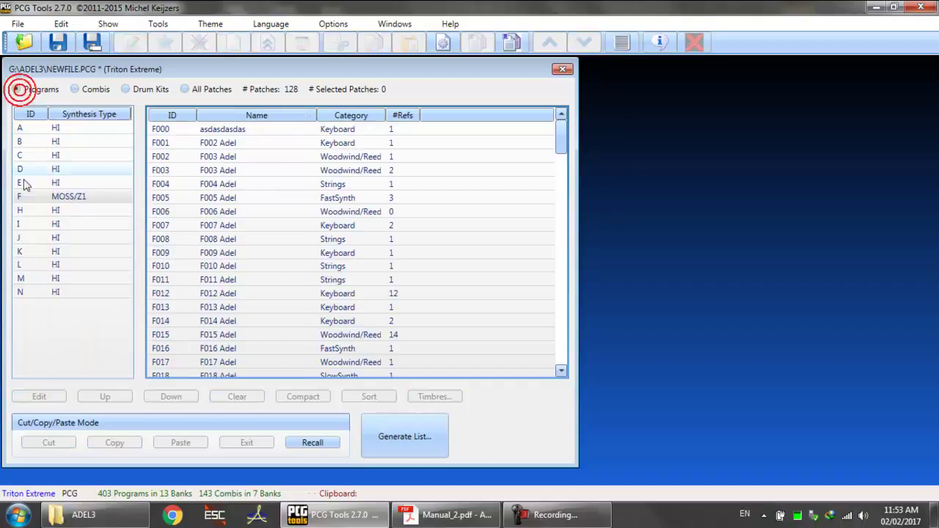
pyautogui.click(401, 129)
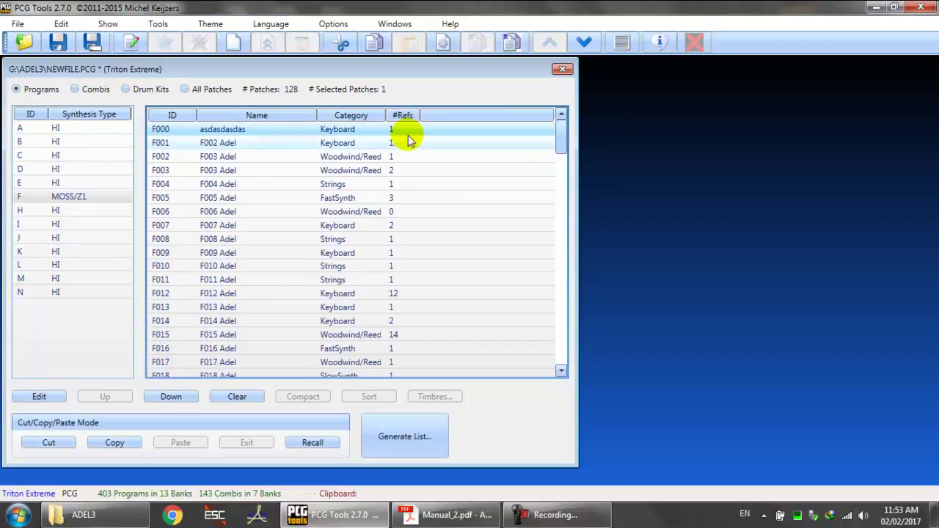
pyautogui.click(402, 145)
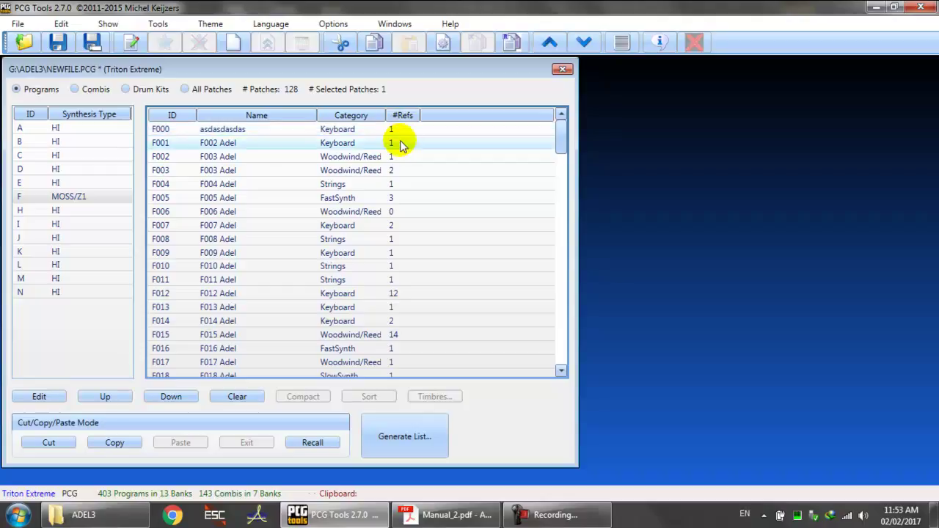
pyautogui.click(402, 136)
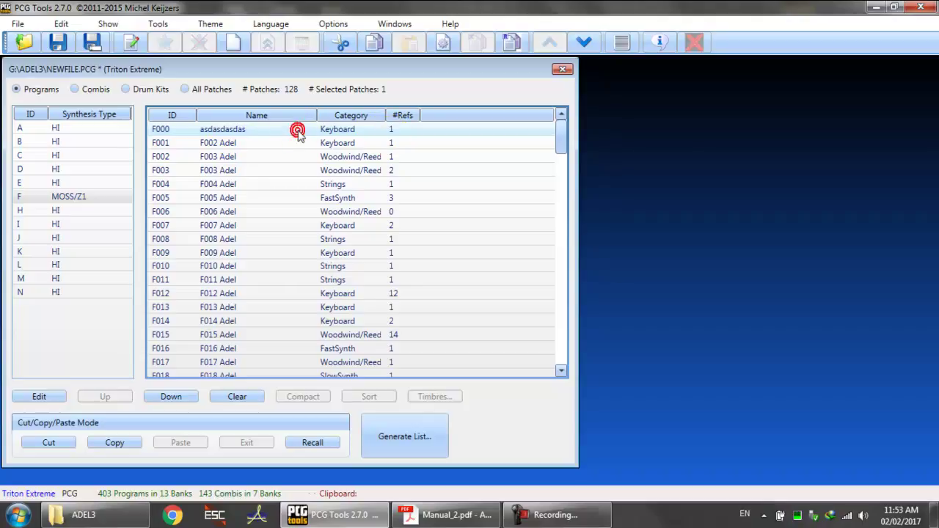
pyautogui.click(297, 219)
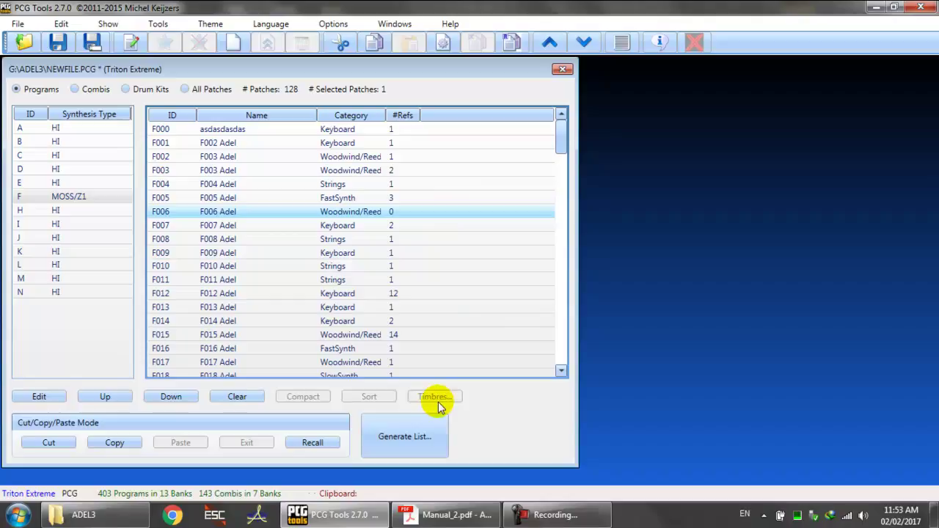
# Step: In the List Generator, set the list type to Program Usage List after trying Combi Content and Differences
pyautogui.click(622, 43)
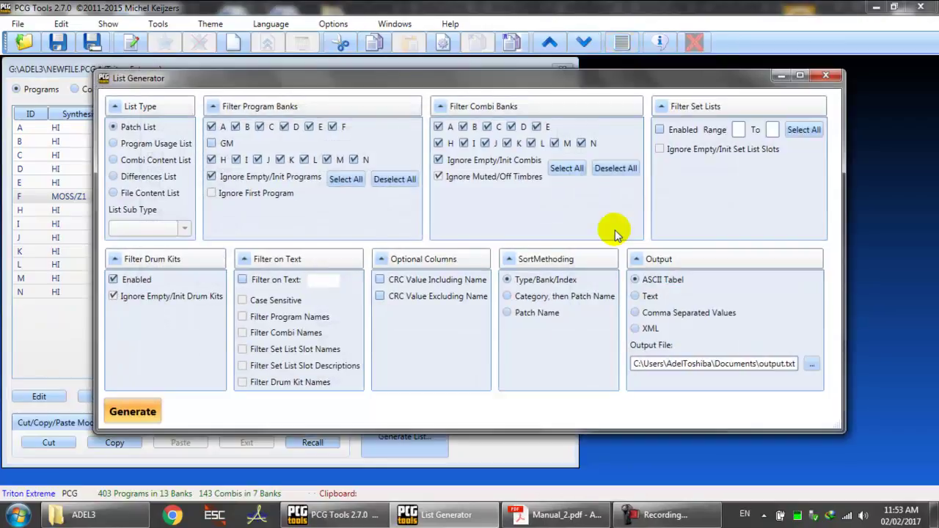
pyautogui.click(118, 143)
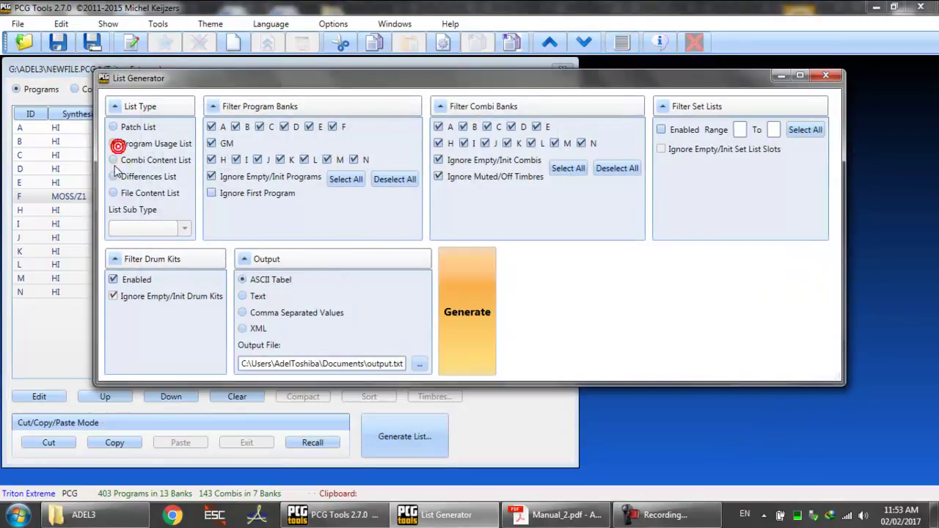
pyautogui.click(113, 143)
pyautogui.click(114, 162)
pyautogui.click(115, 176)
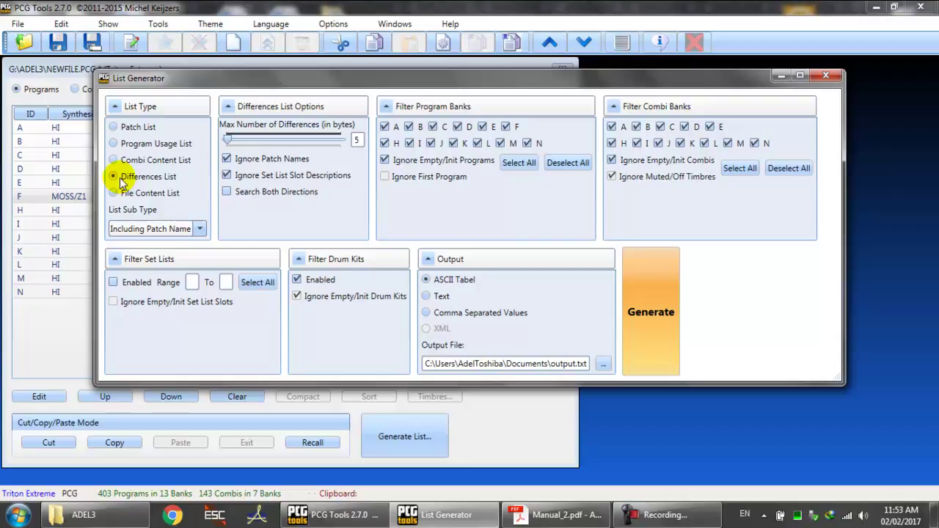
pyautogui.click(115, 146)
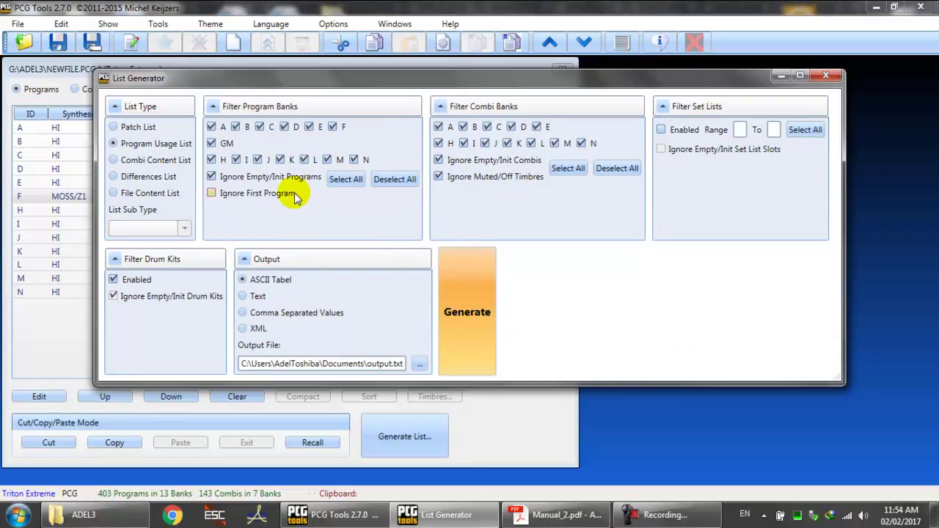
# Step: Restrict the list to bank F programs and generate it as comma-separated values
pyautogui.click(396, 179)
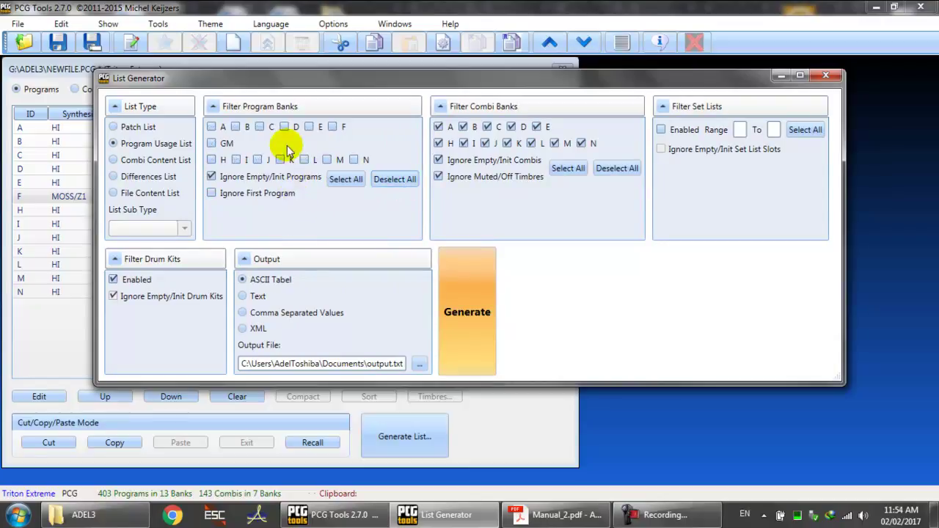
pyautogui.click(331, 127)
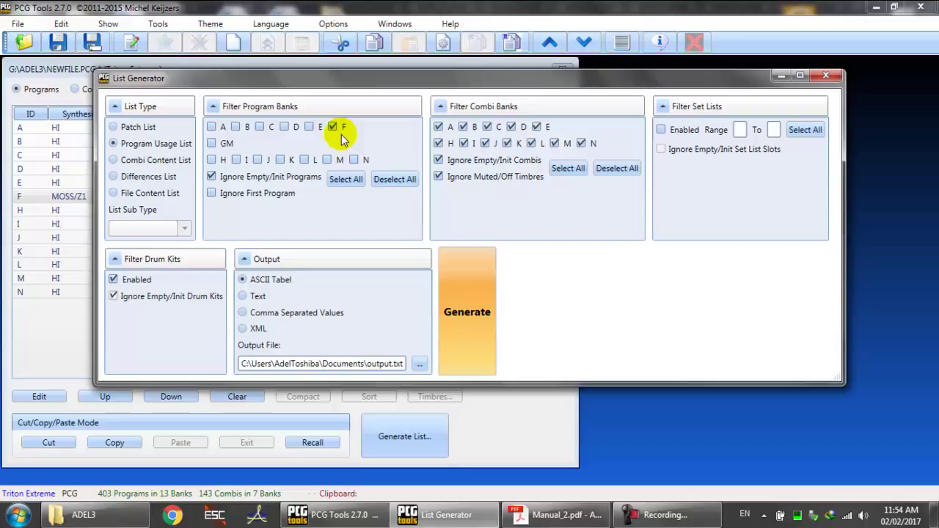
pyautogui.click(152, 143)
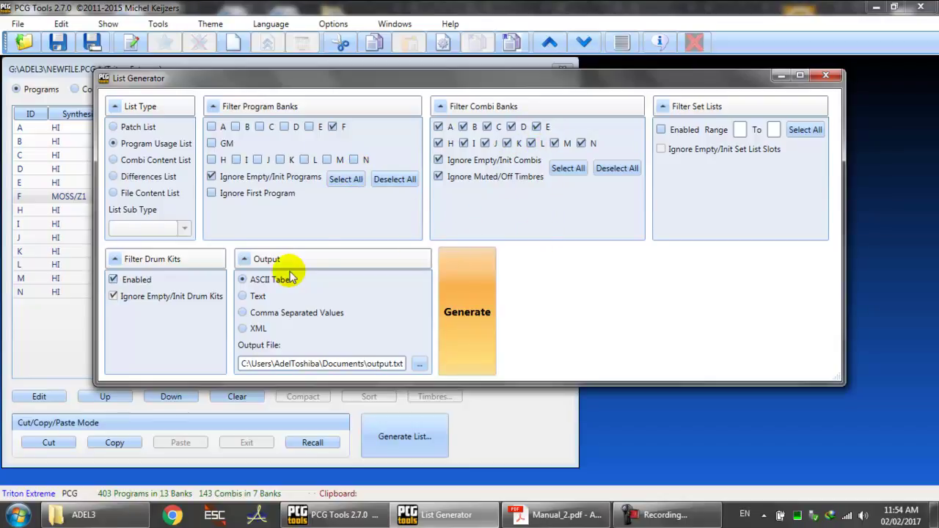
pyautogui.click(242, 314)
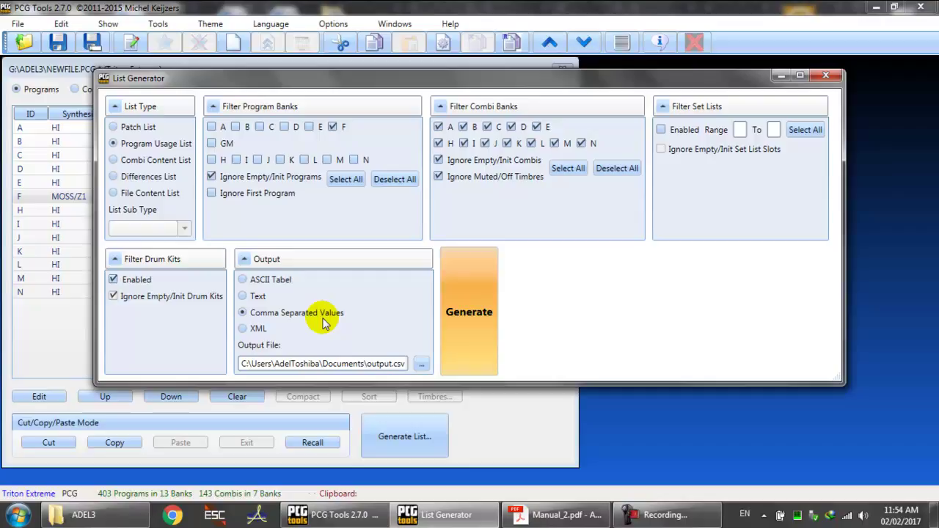
pyautogui.click(481, 289)
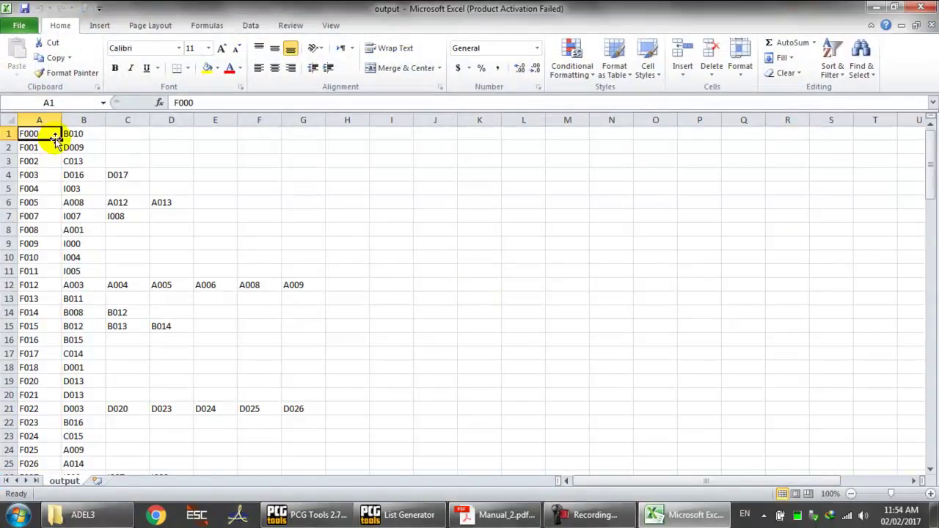
# Step: Inspect the exported cells B1, A2 and A6–D6, dismissing the Office activation notice
pyautogui.click(86, 136)
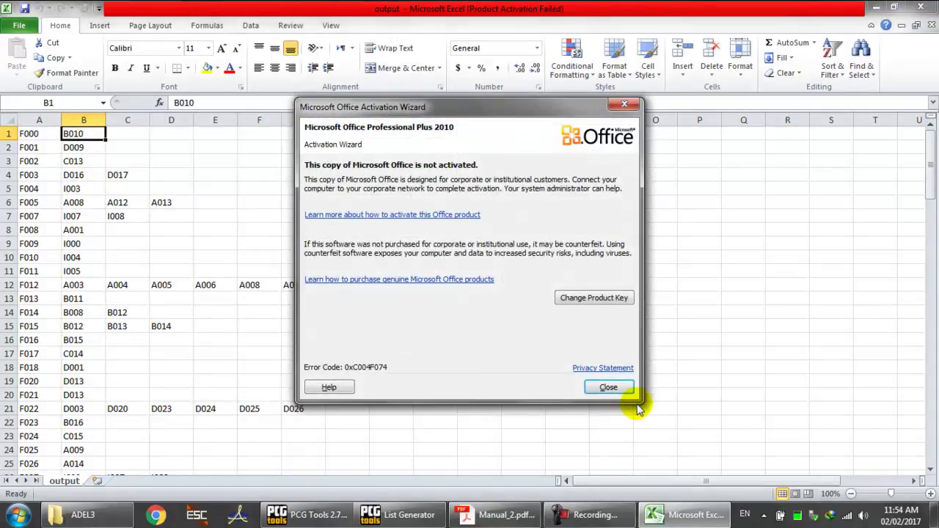
pyautogui.click(622, 387)
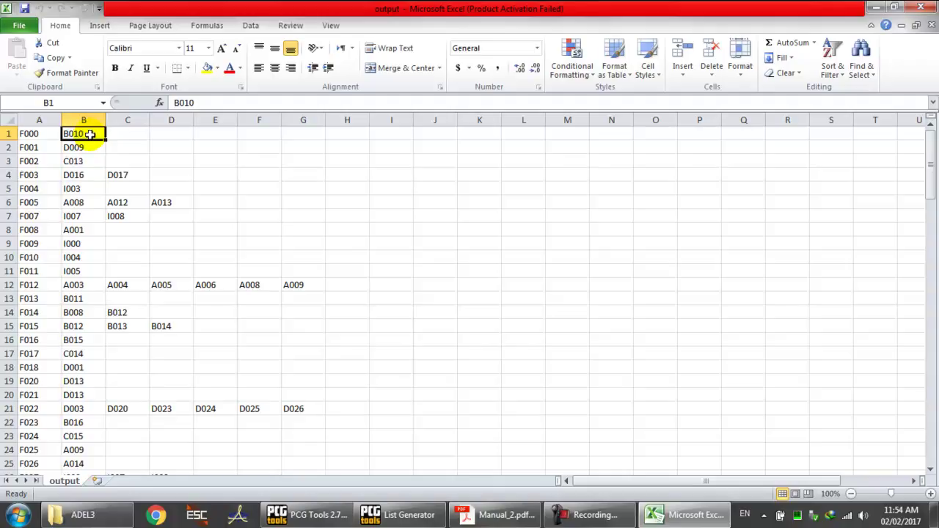
pyautogui.click(29, 147)
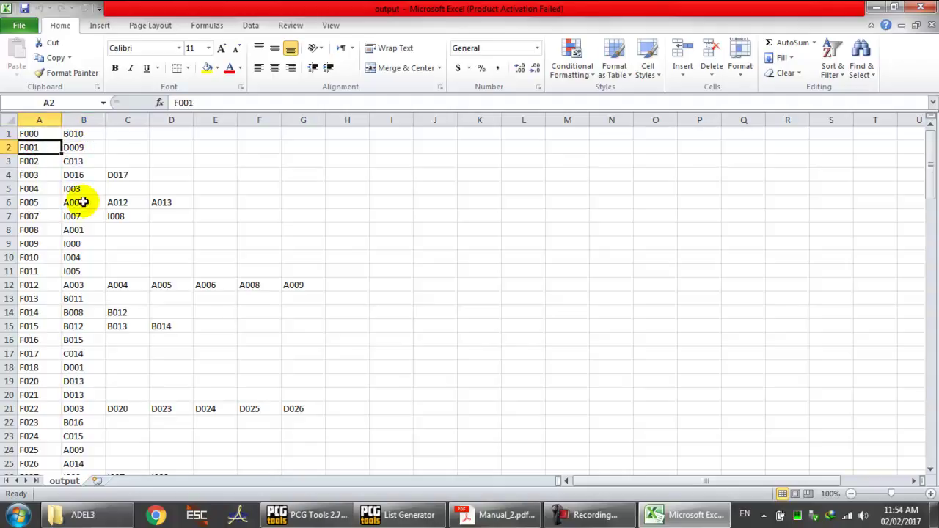
pyautogui.click(38, 202)
pyautogui.click(71, 202)
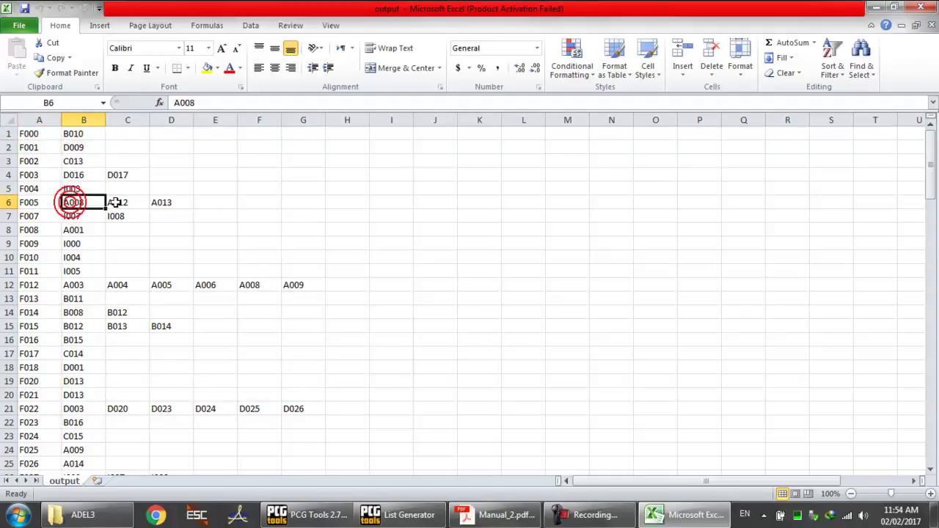
pyautogui.click(115, 202)
pyautogui.click(185, 201)
pyautogui.moveTo(88, 204); pyautogui.dragTo(178, 204)
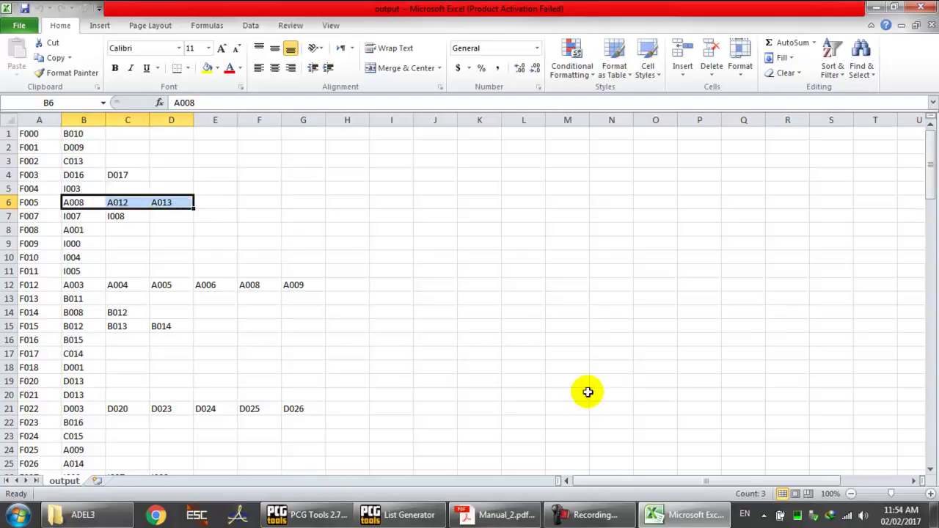
# Step: Close Excel from its taskbar window menu to return to the List Generator
pyautogui.click(674, 515)
pyautogui.click(675, 515)
pyautogui.rightClick(675, 513)
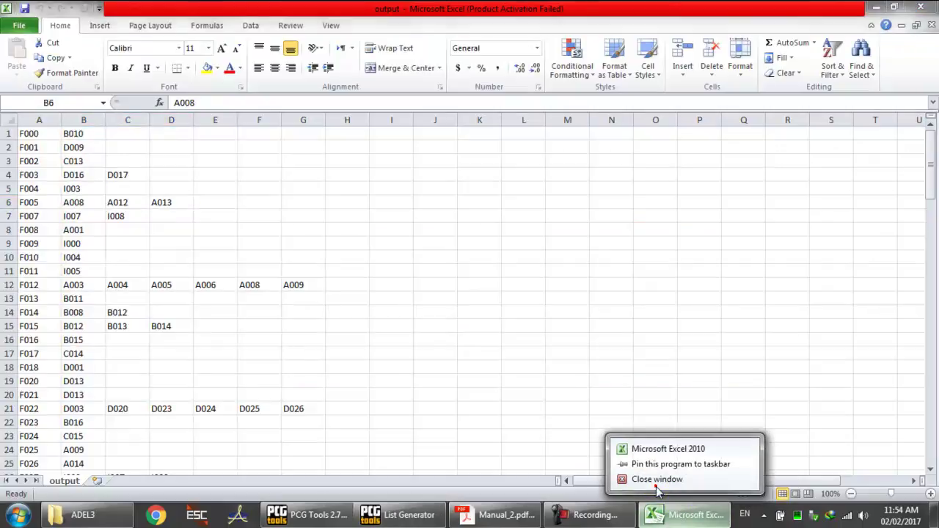
pyautogui.click(650, 480)
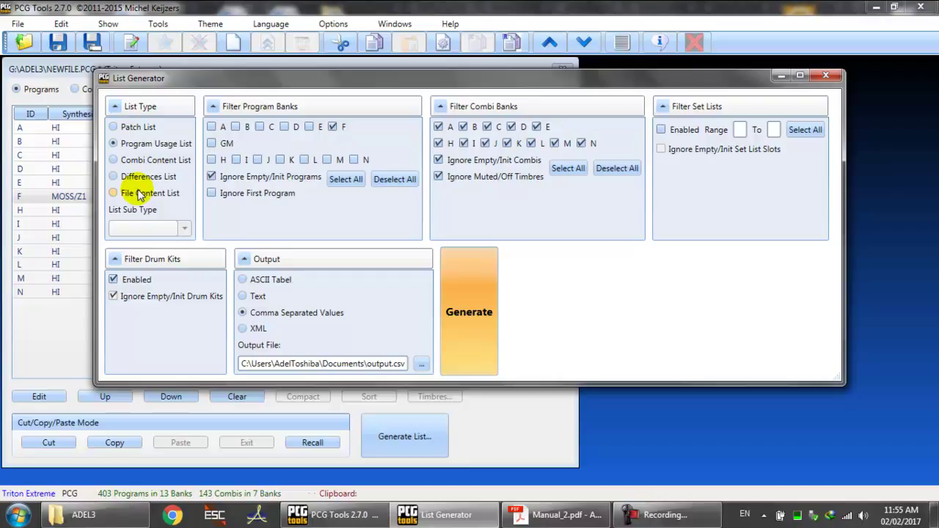
# Step: Close the List Generator and open Options > Settings
pyautogui.click(826, 76)
pyautogui.click(587, 512)
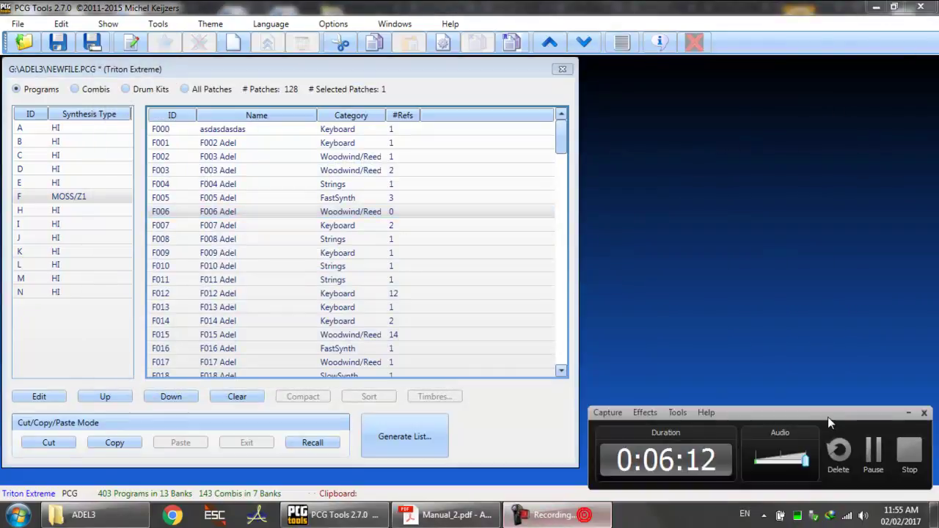
pyautogui.click(872, 450)
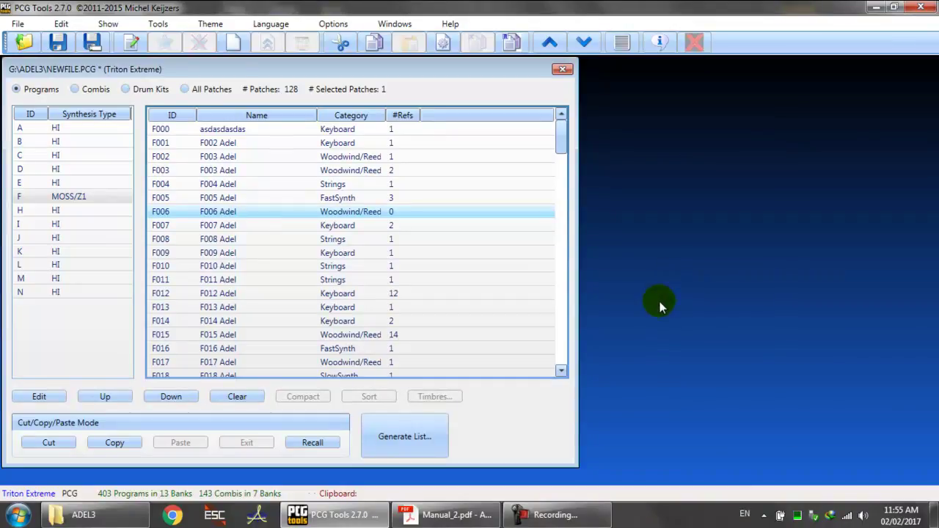
pyautogui.click(333, 23)
pyautogui.click(334, 38)
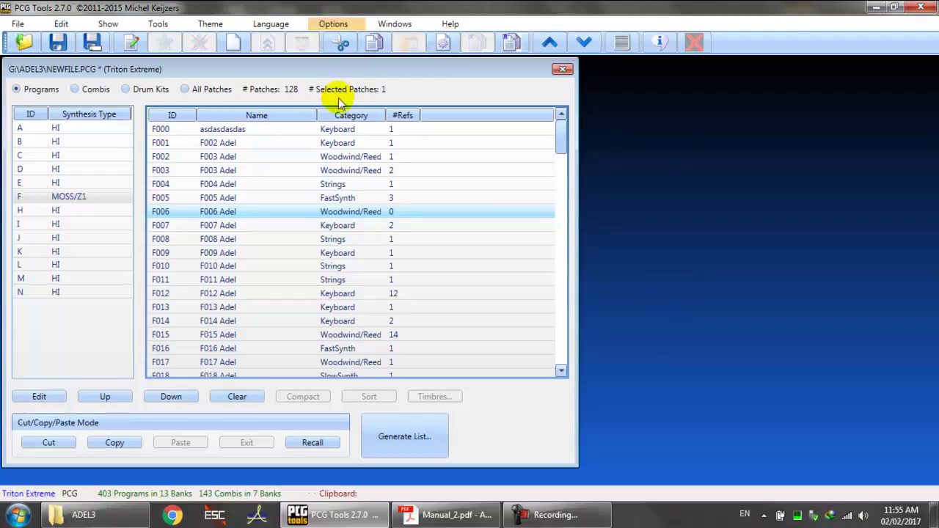
pyautogui.moveTo(371, 65); pyautogui.dragTo(430, 80)
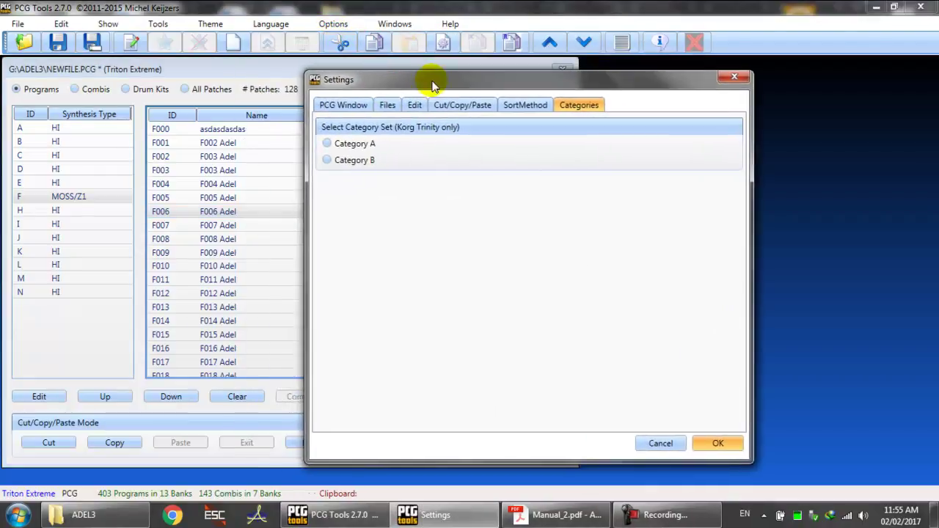
# Step: Review the PCG Window, Files and Cut/Copy/Paste settings tabs
pyautogui.click(362, 106)
pyautogui.click(385, 105)
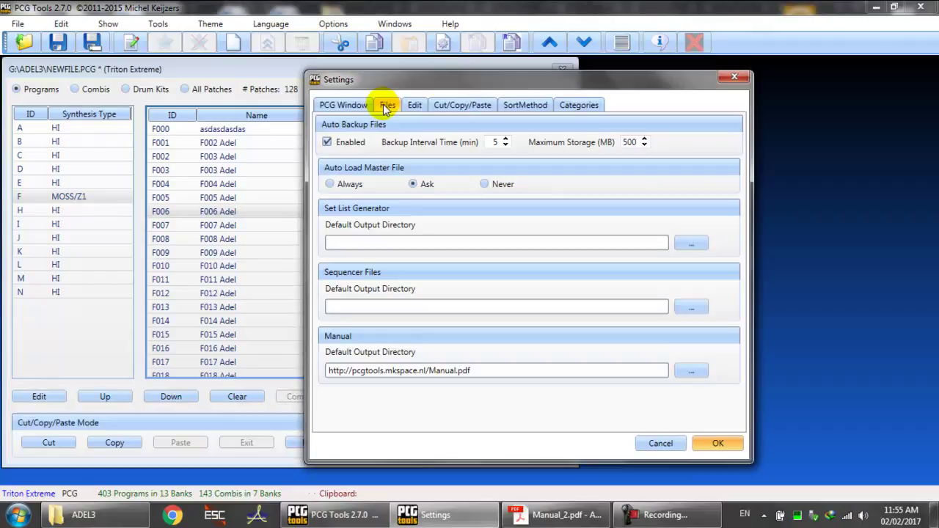
pyautogui.click(353, 104)
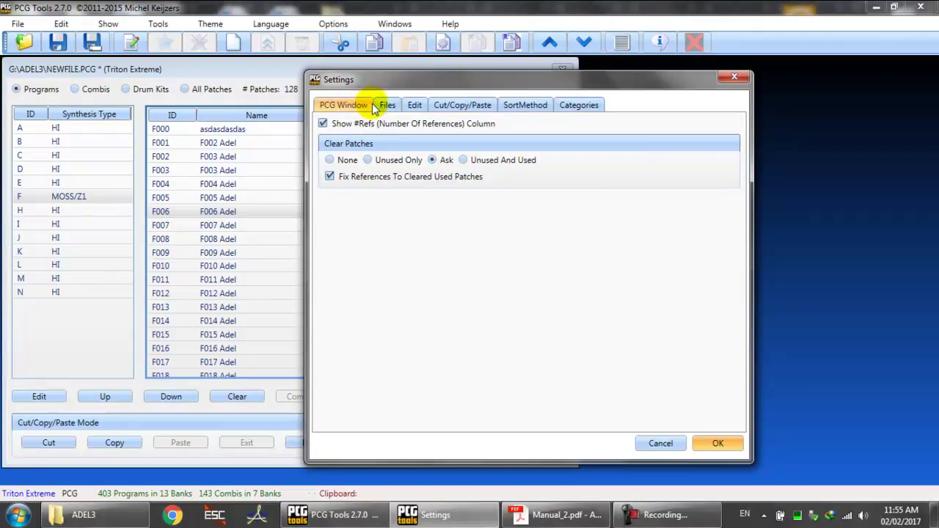
pyautogui.click(386, 105)
pyautogui.click(446, 105)
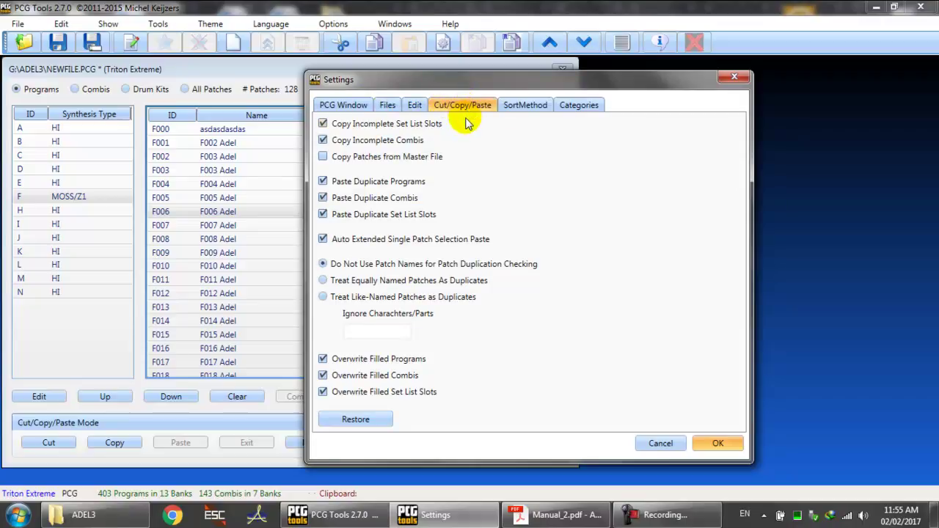
pyautogui.moveTo(447, 90); pyautogui.dragTo(404, 87)
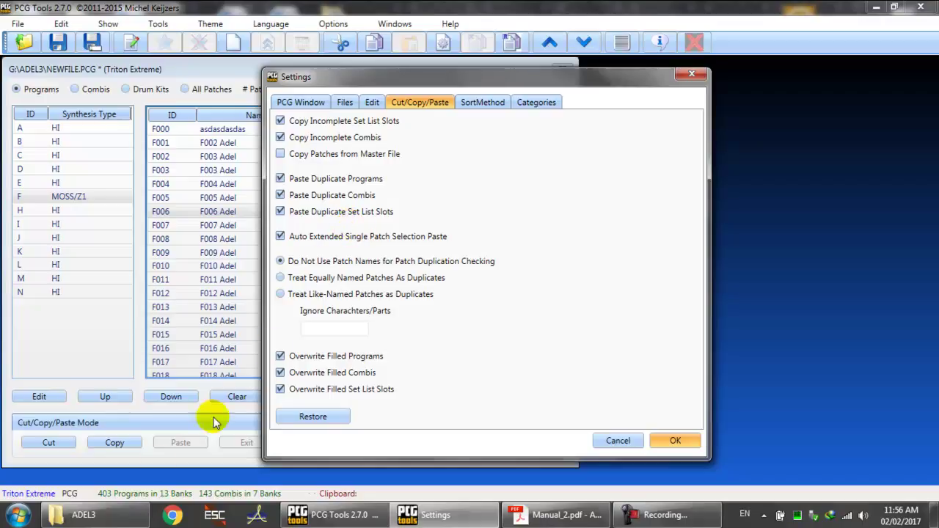
pyautogui.click(127, 514)
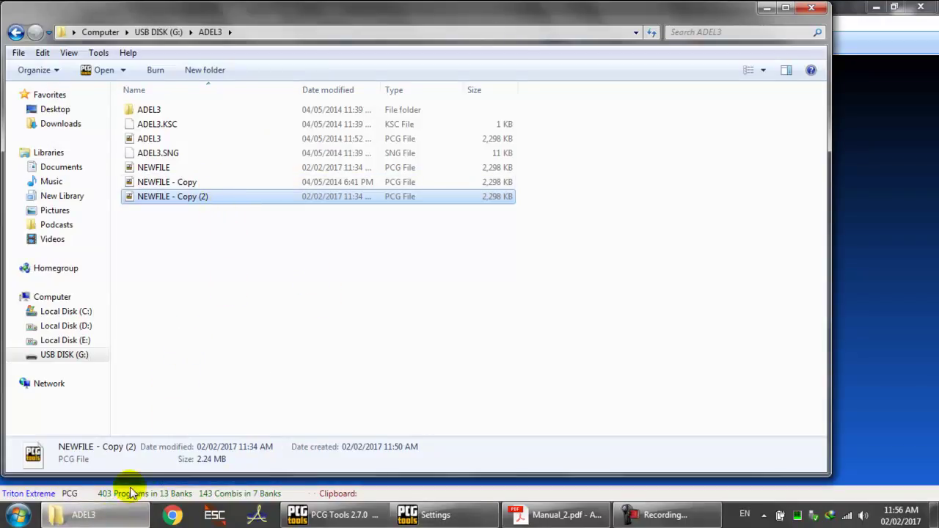
# Step: Minimize the ADEL3 folder window to reveal the PCG Tools settings
pyautogui.click(110, 522)
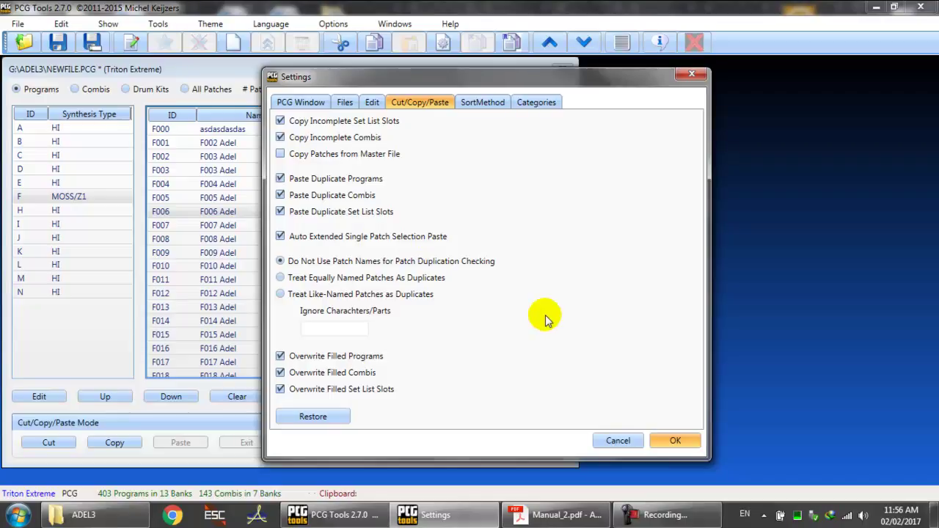
# Step: Close the Settings dialog and dismiss the File menu, leaving NEWFILE.PCG's bank F programs showing
pyautogui.click(691, 77)
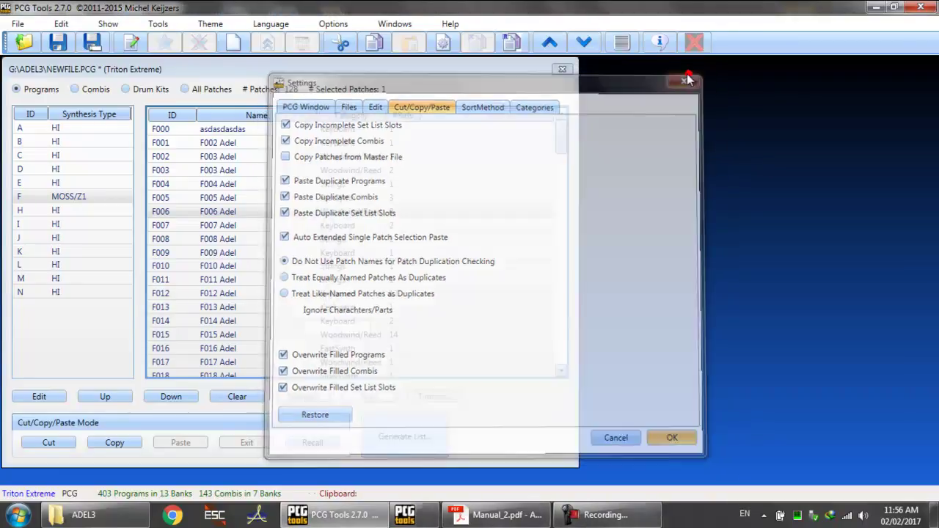
pyautogui.click(584, 520)
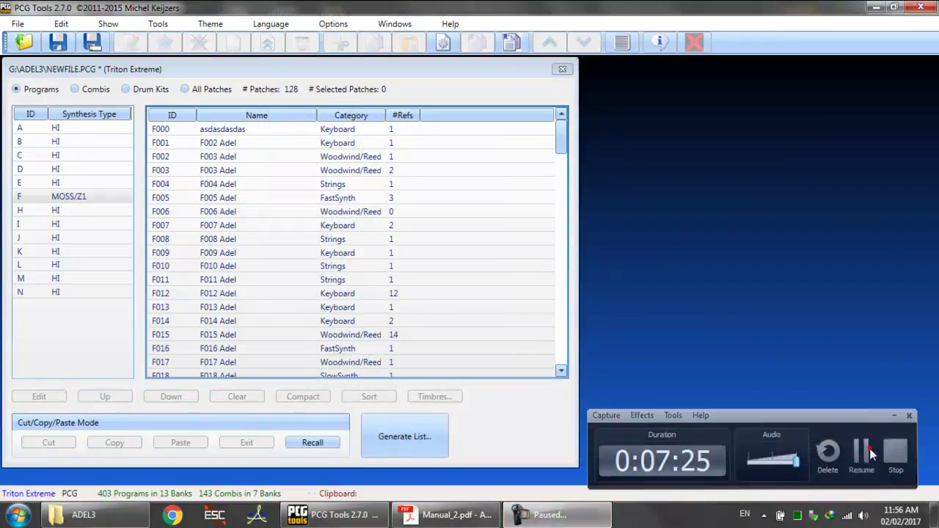
pyautogui.click(847, 406)
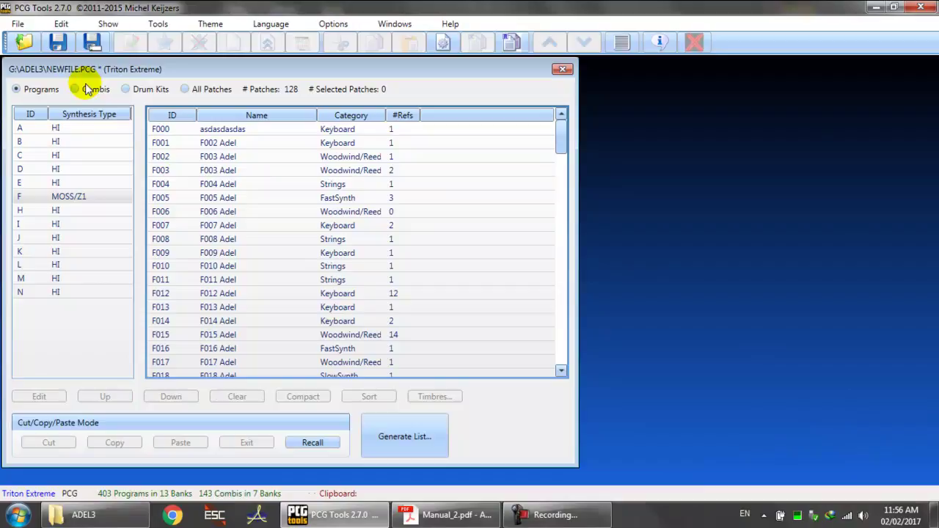
pyautogui.click(15, 24)
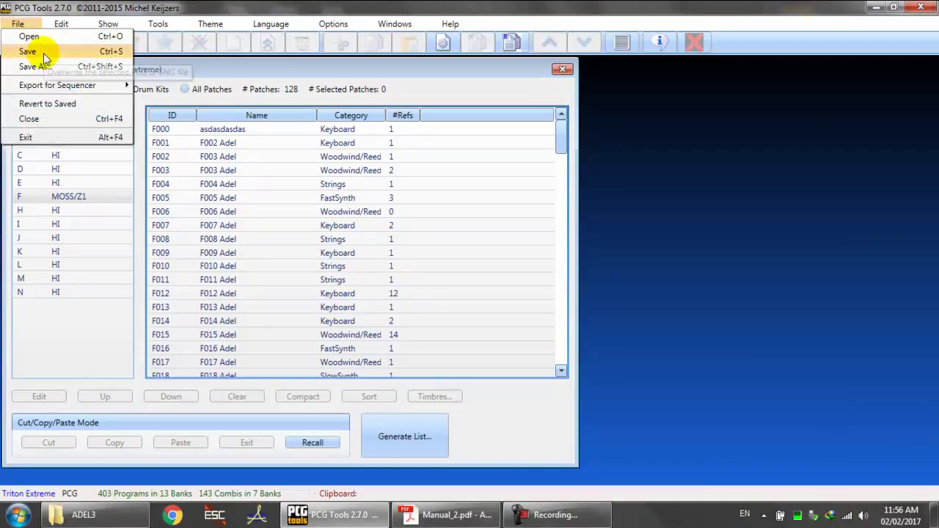
pyautogui.click(237, 66)
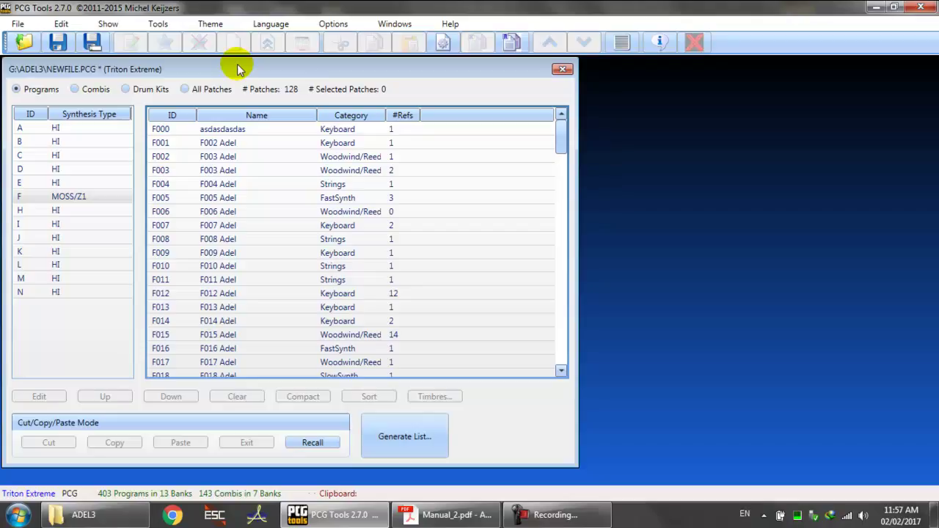
# Step: Show the Help > About dialog for PCG Tools 2.7.0
pyautogui.click(451, 23)
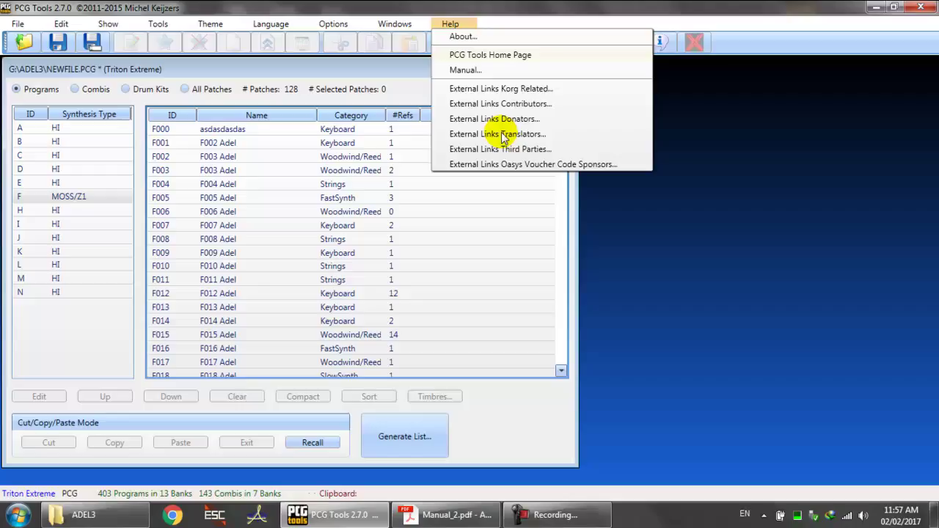
pyautogui.click(453, 36)
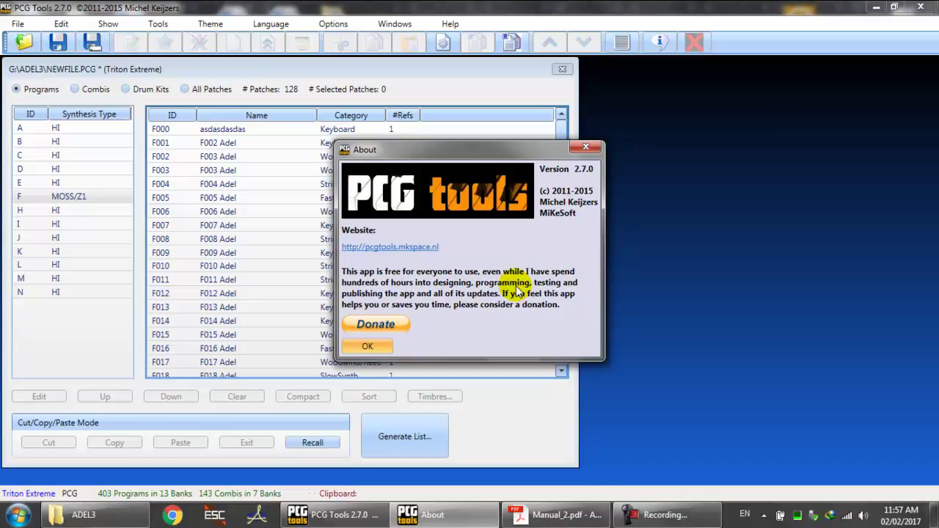
# Step: Close the About dialog to return to NEWFILE.PCG's program list
pyautogui.click(589, 147)
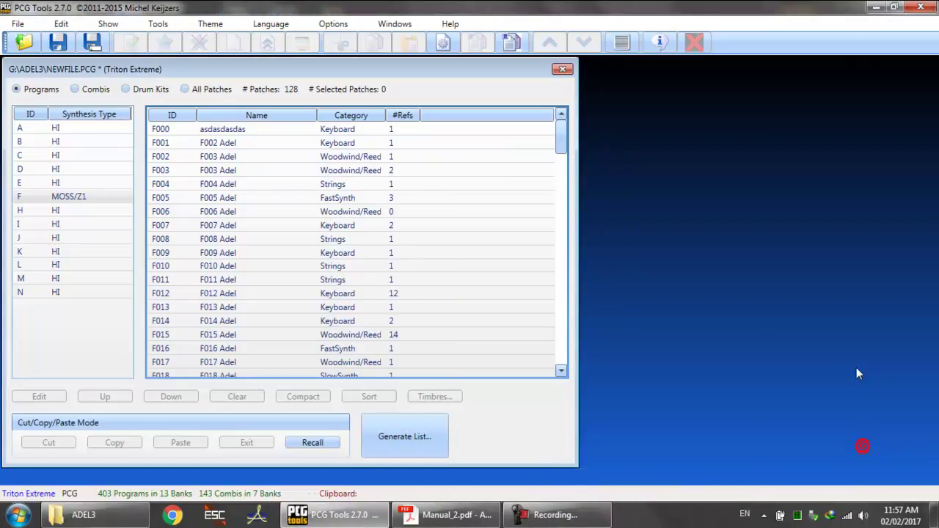